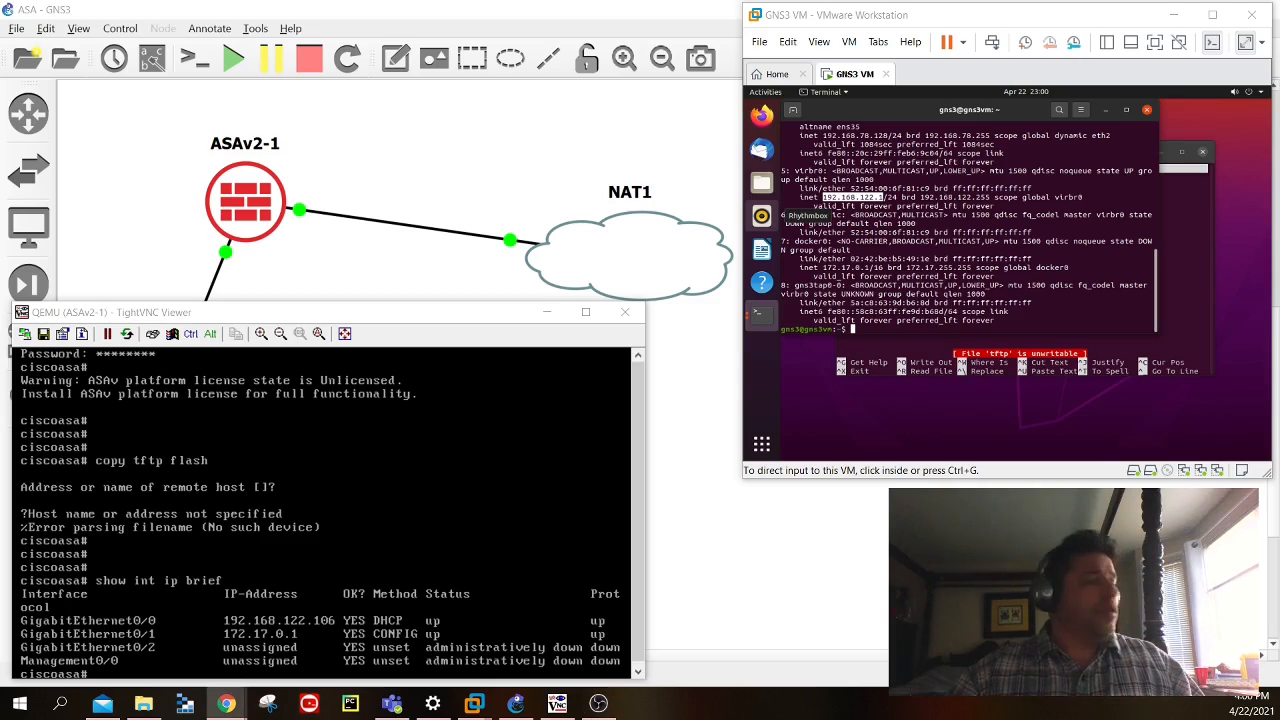
# Review the web browser's article on setting up a TFTP server on Ubuntu, down to the package installation section, and clear it from view
pyautogui.moveTo(279, 436); pyautogui.dragTo(515, 2)
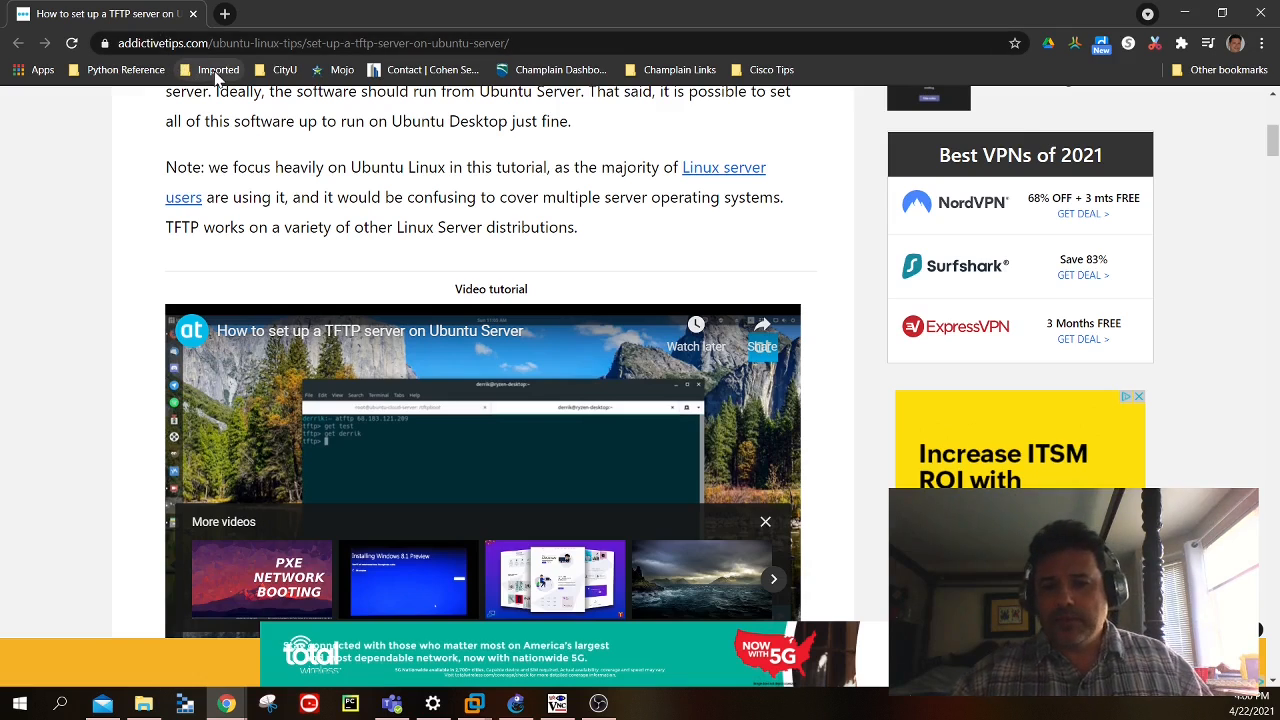
pyautogui.scroll(4, 432, 210)
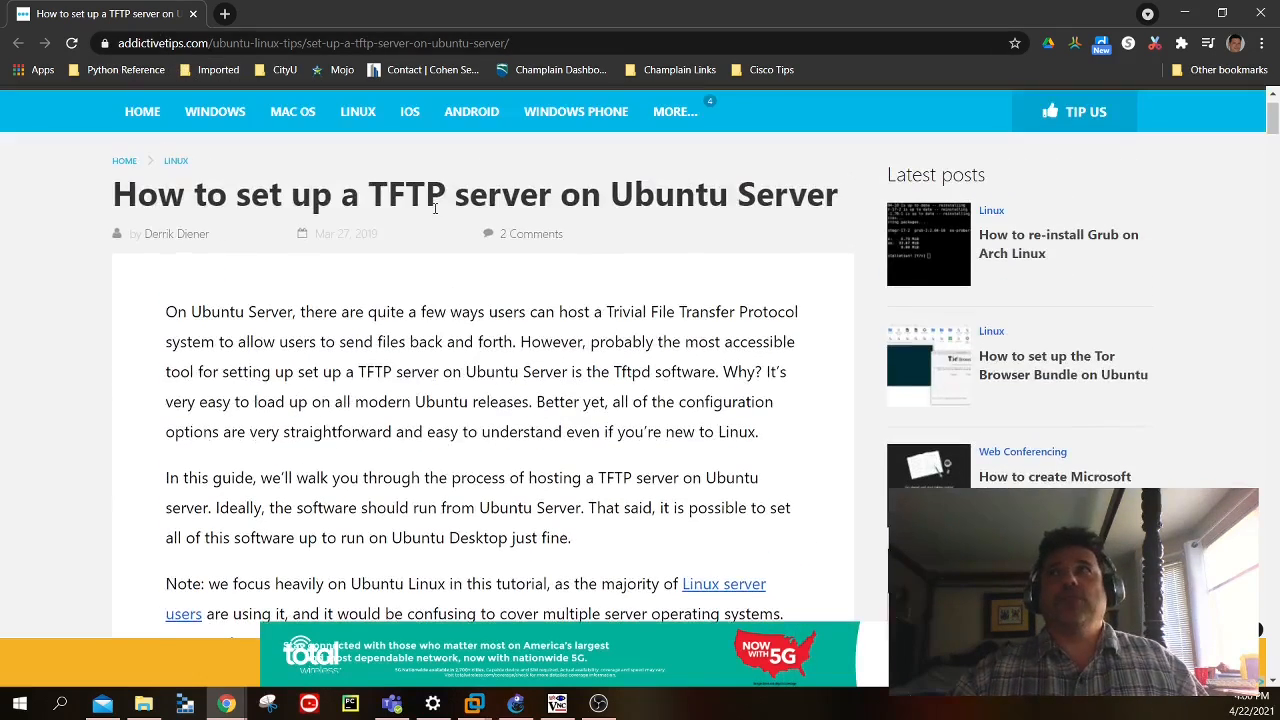
pyautogui.scroll(-1, 459, 247)
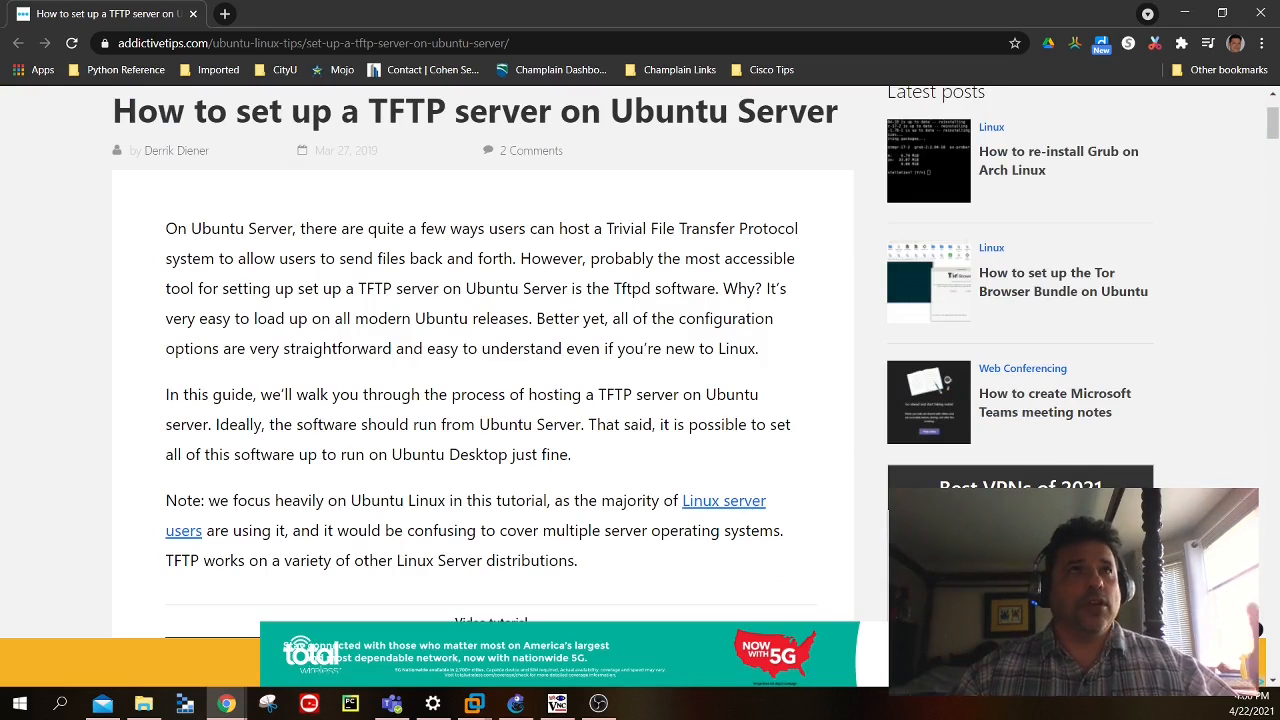
pyautogui.scroll(-1, 462, 232)
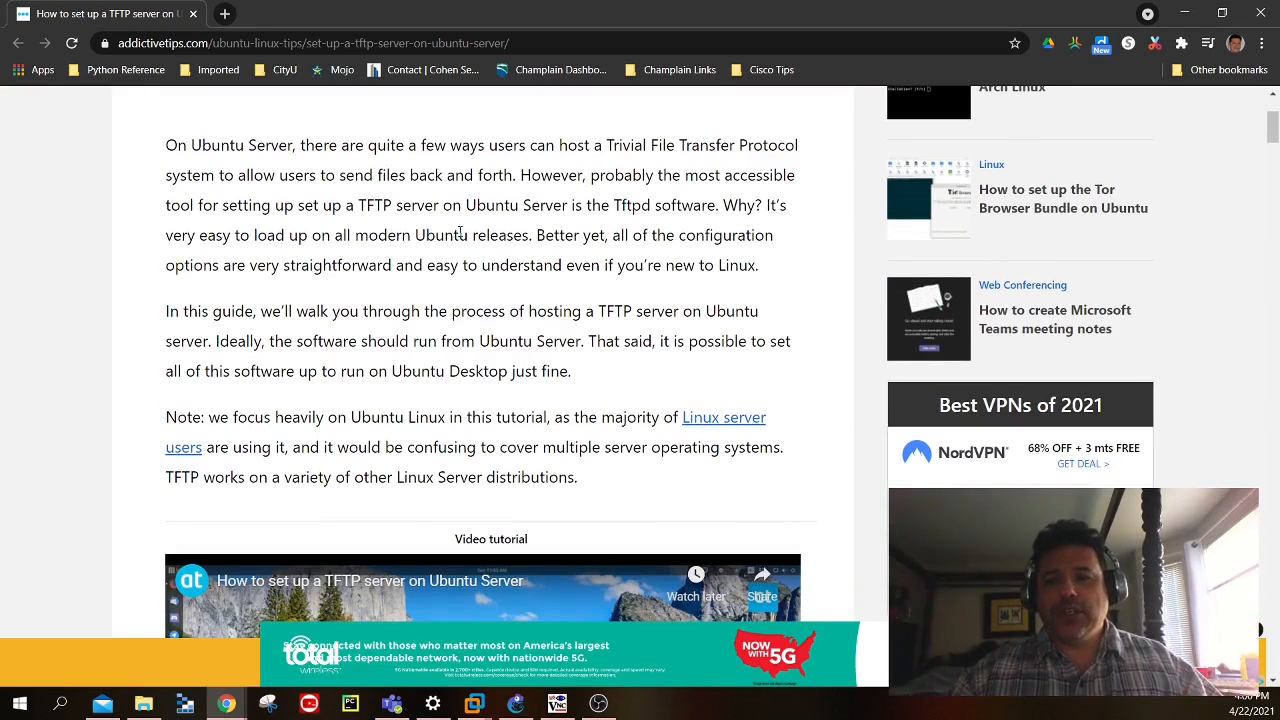
pyautogui.scroll(-4, 462, 226)
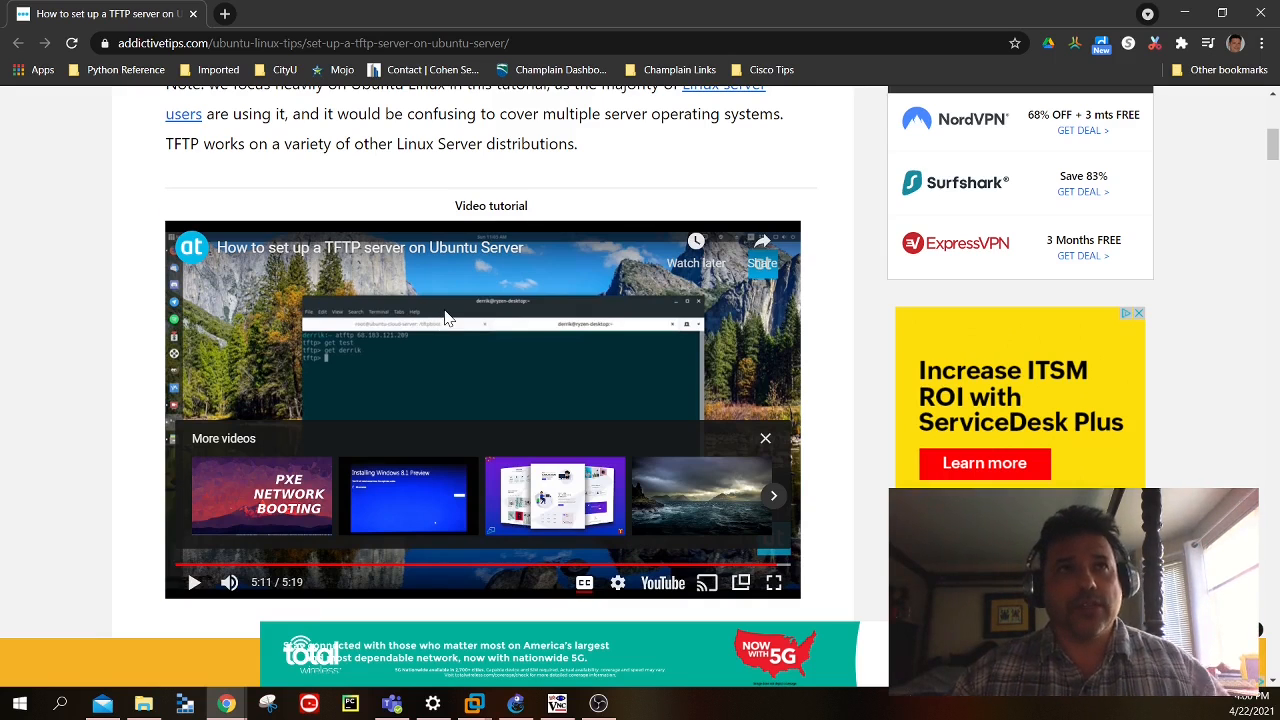
pyautogui.scroll(-1, 447, 319)
pyautogui.scroll(-4, 447, 318)
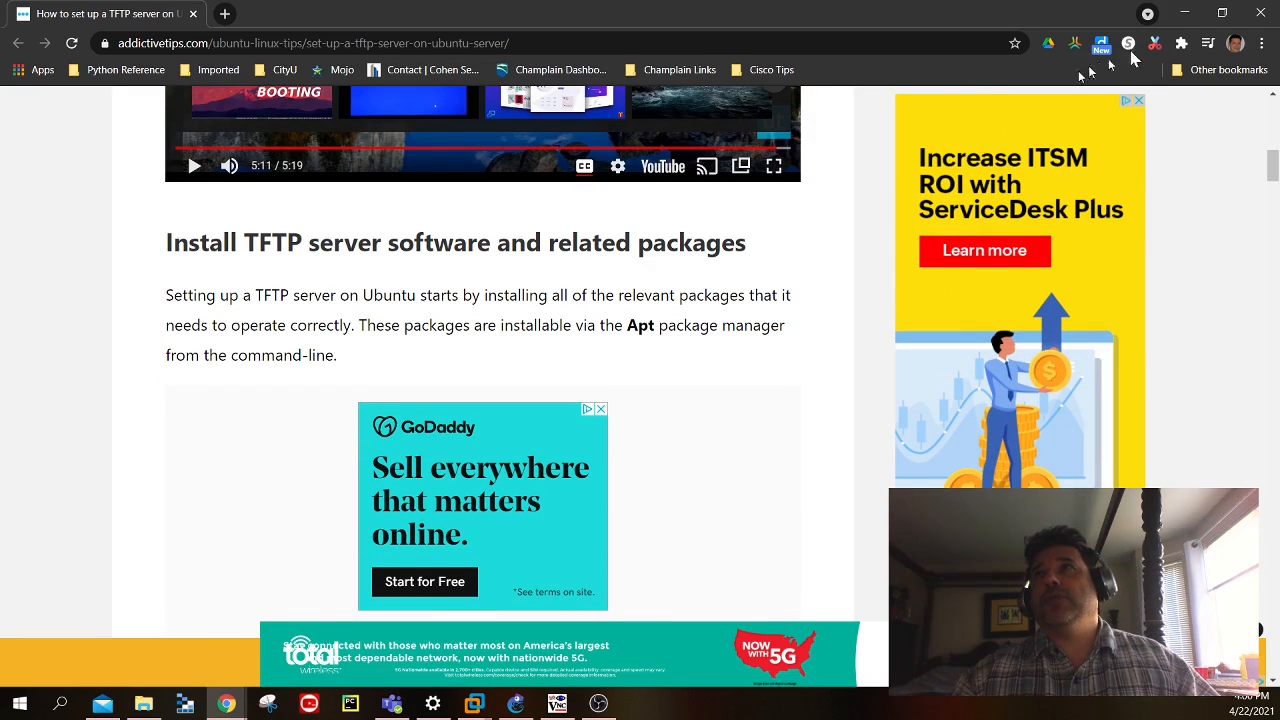
pyautogui.click(1222, 13)
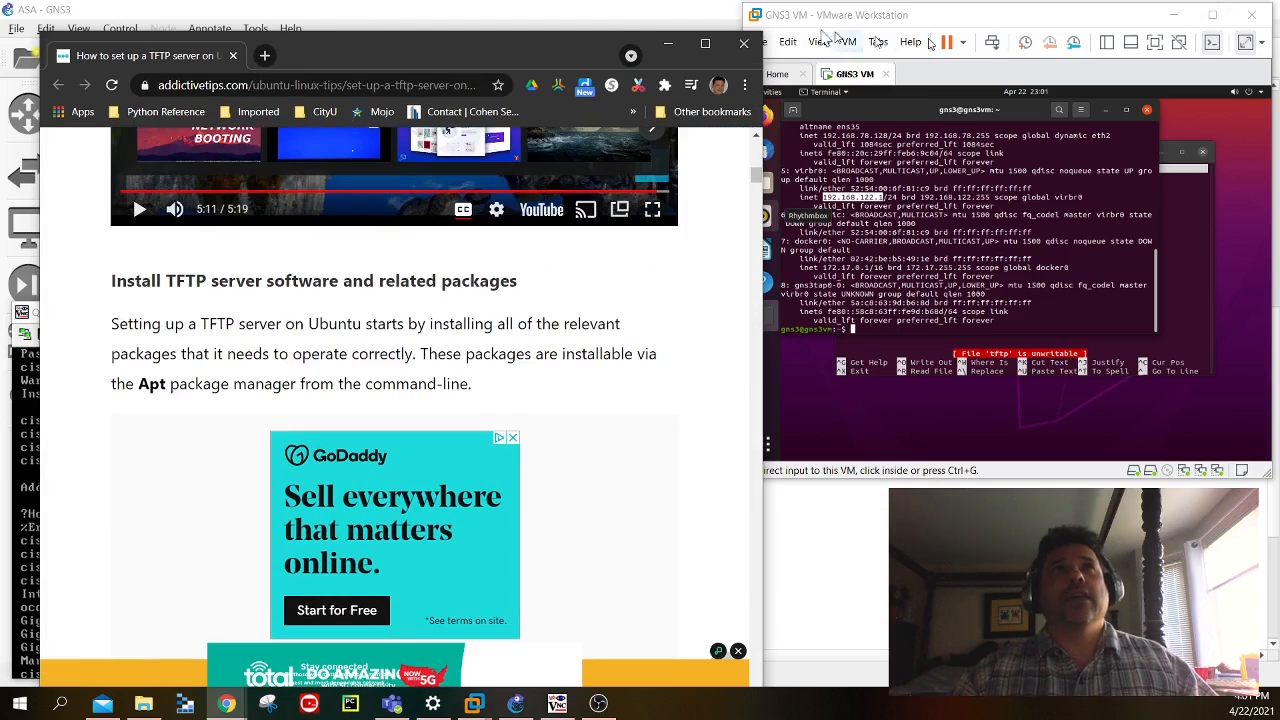
pyautogui.moveTo(480, 51); pyautogui.dragTo(0, 200)
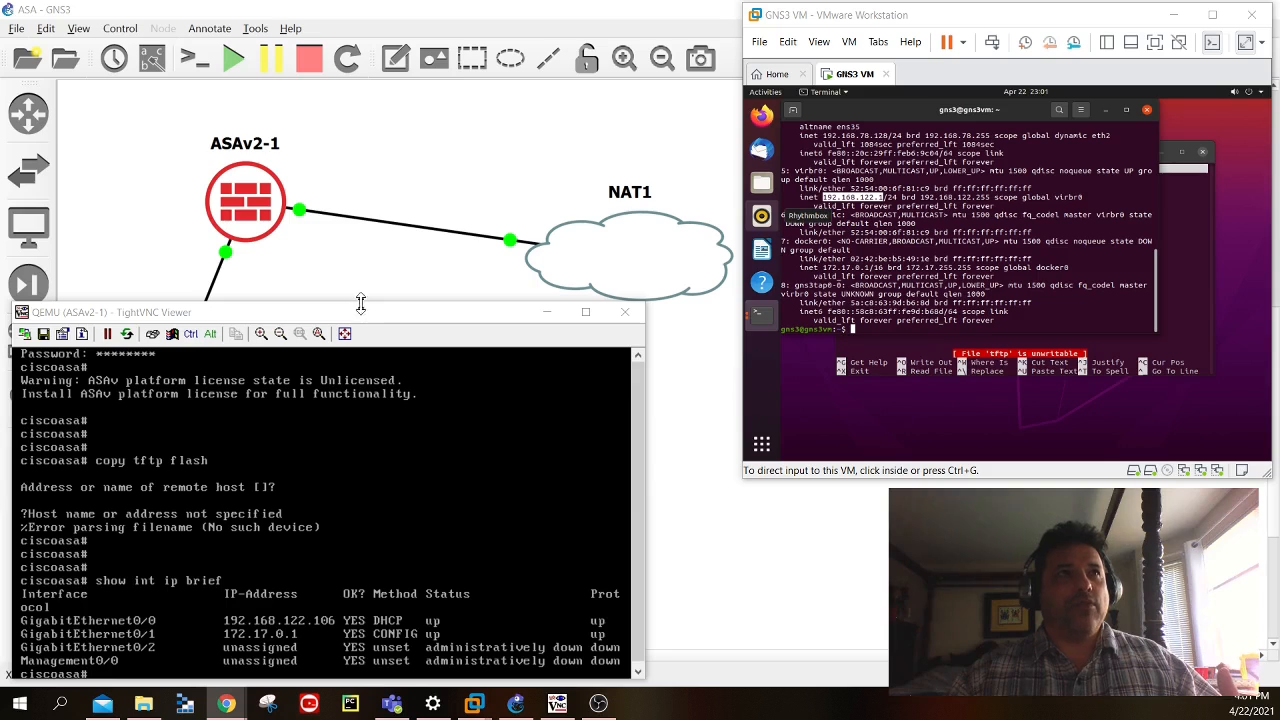
# Start copying from TFTP to flash on the ASA console, with 192.168.122.1 as the remote host
pyautogui.moveTo(367, 308); pyautogui.dragTo(391, 264)
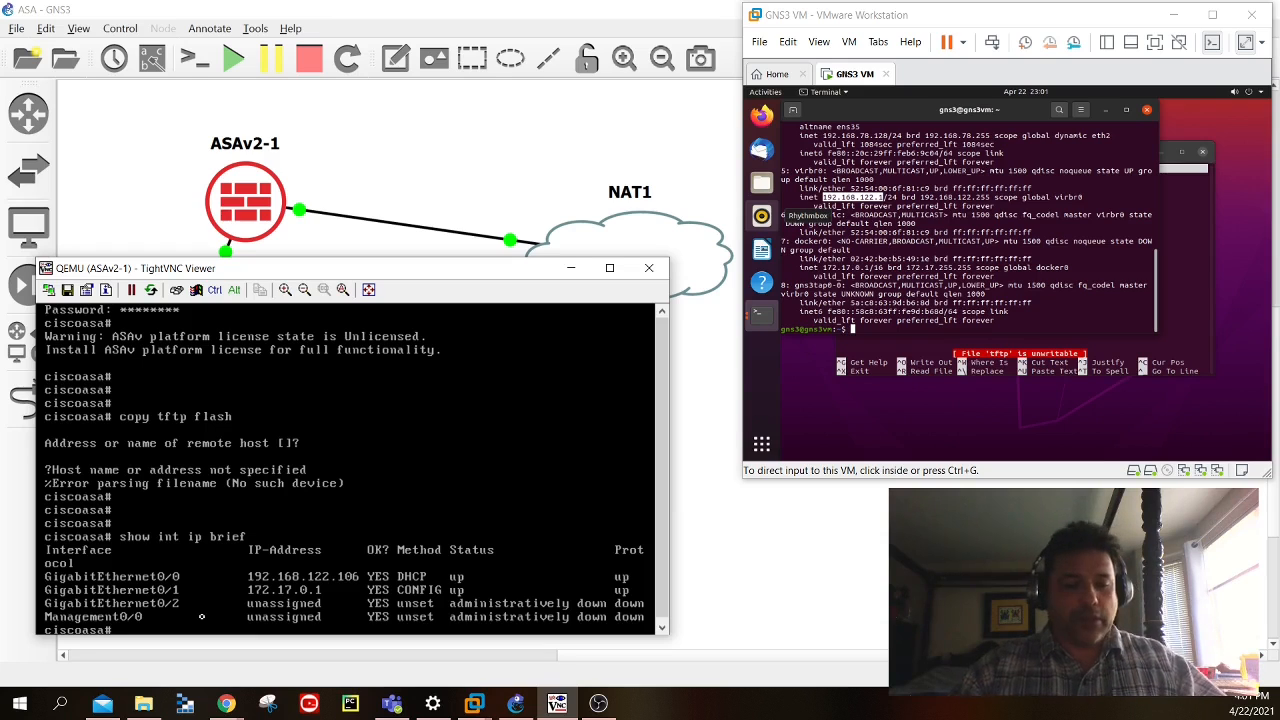
pyautogui.write('copy')
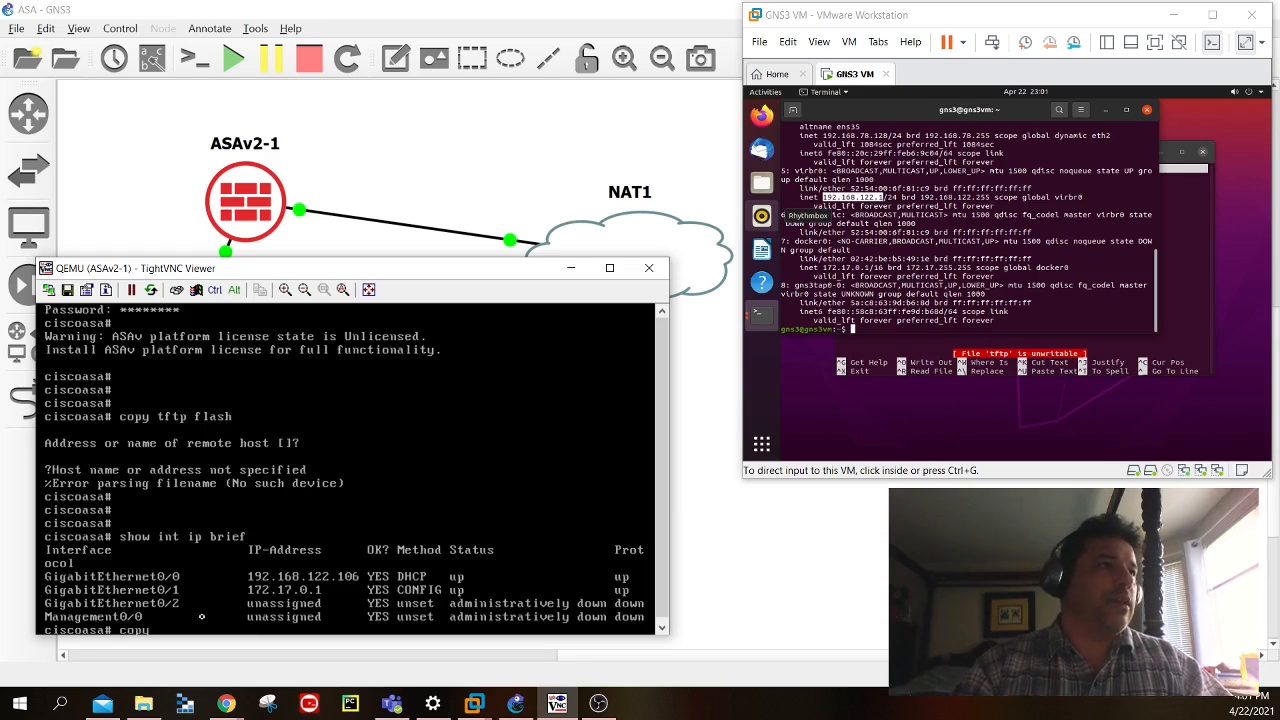
pyautogui.write(' tftp')
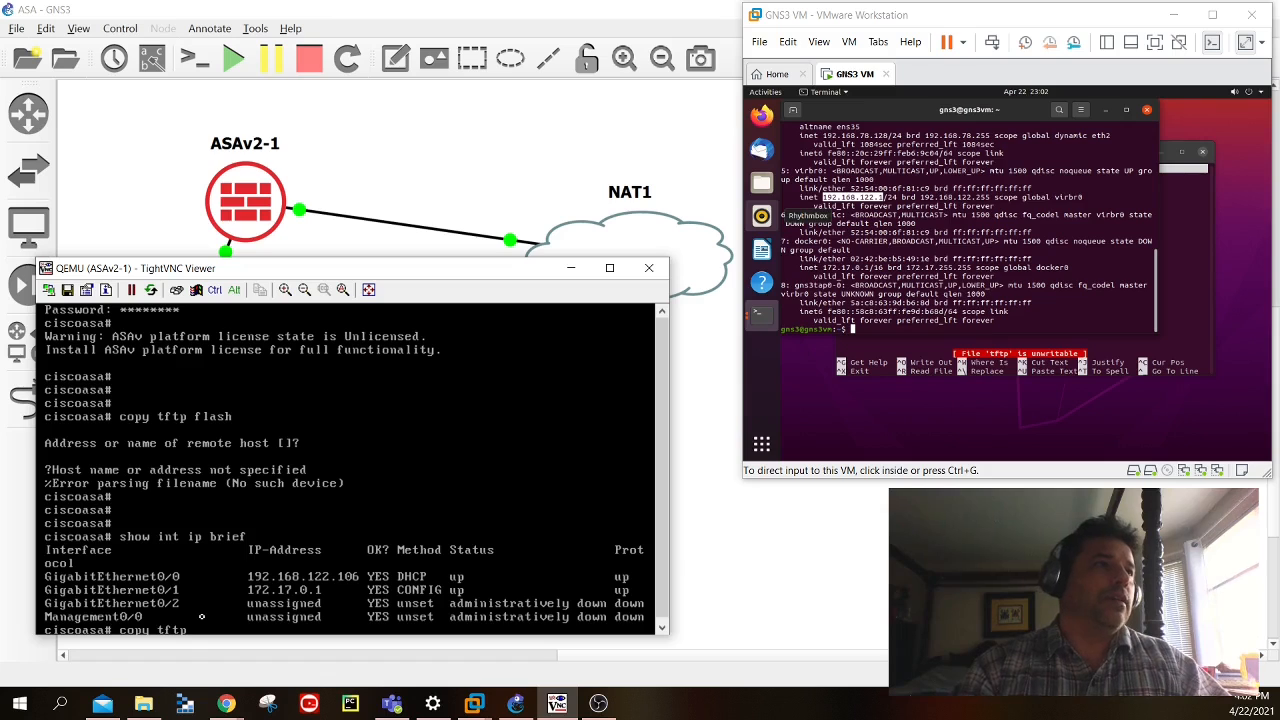
pyautogui.write(' flash')
pyautogui.press('Return')
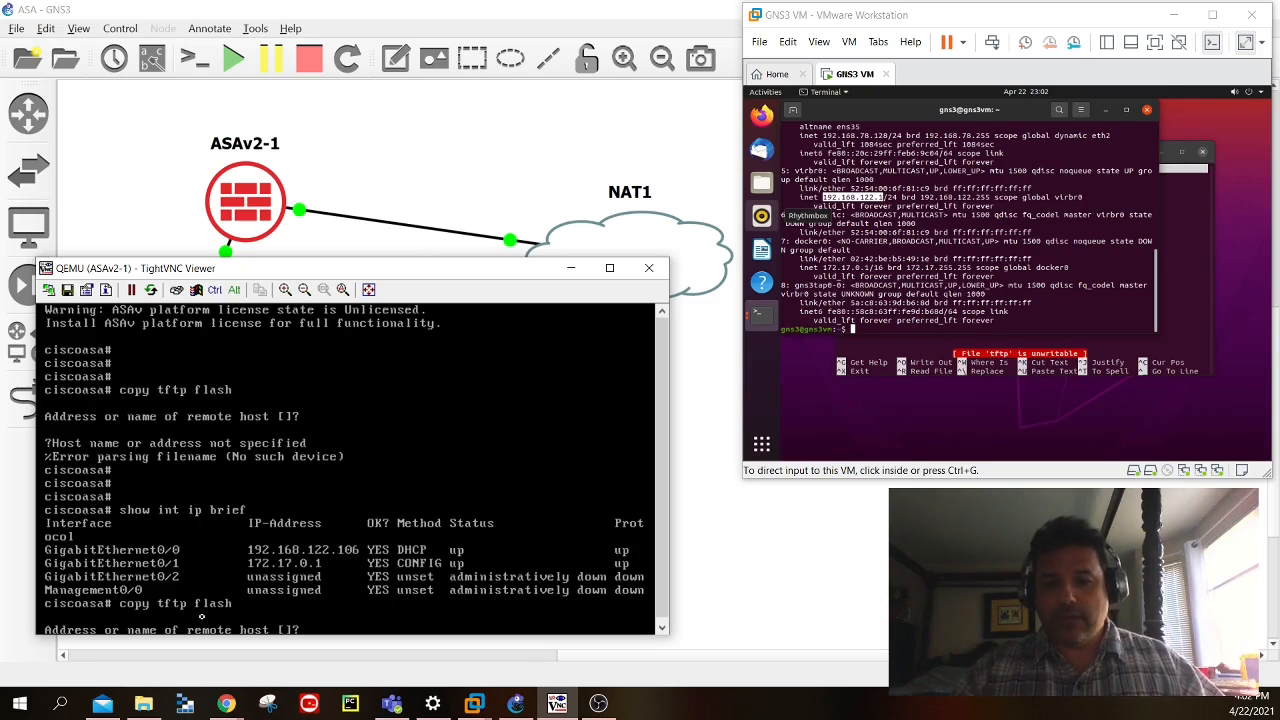
pyautogui.write('192.')
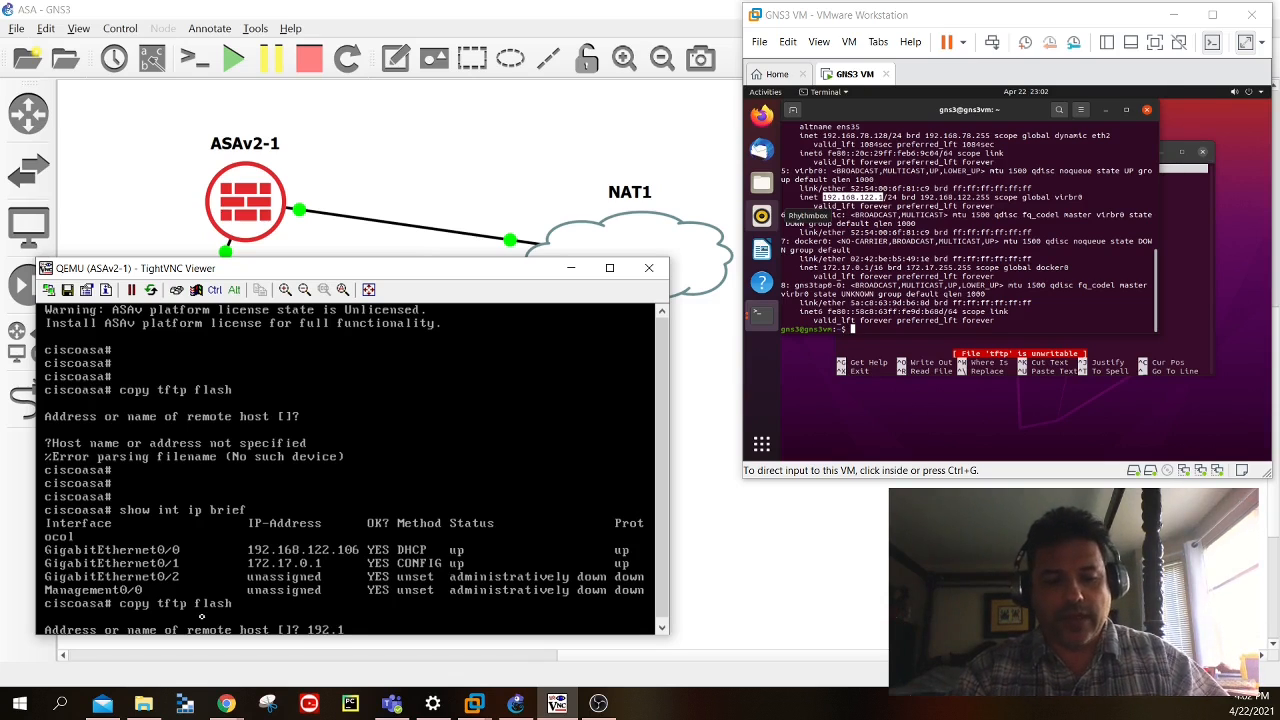
pyautogui.write('168.12')
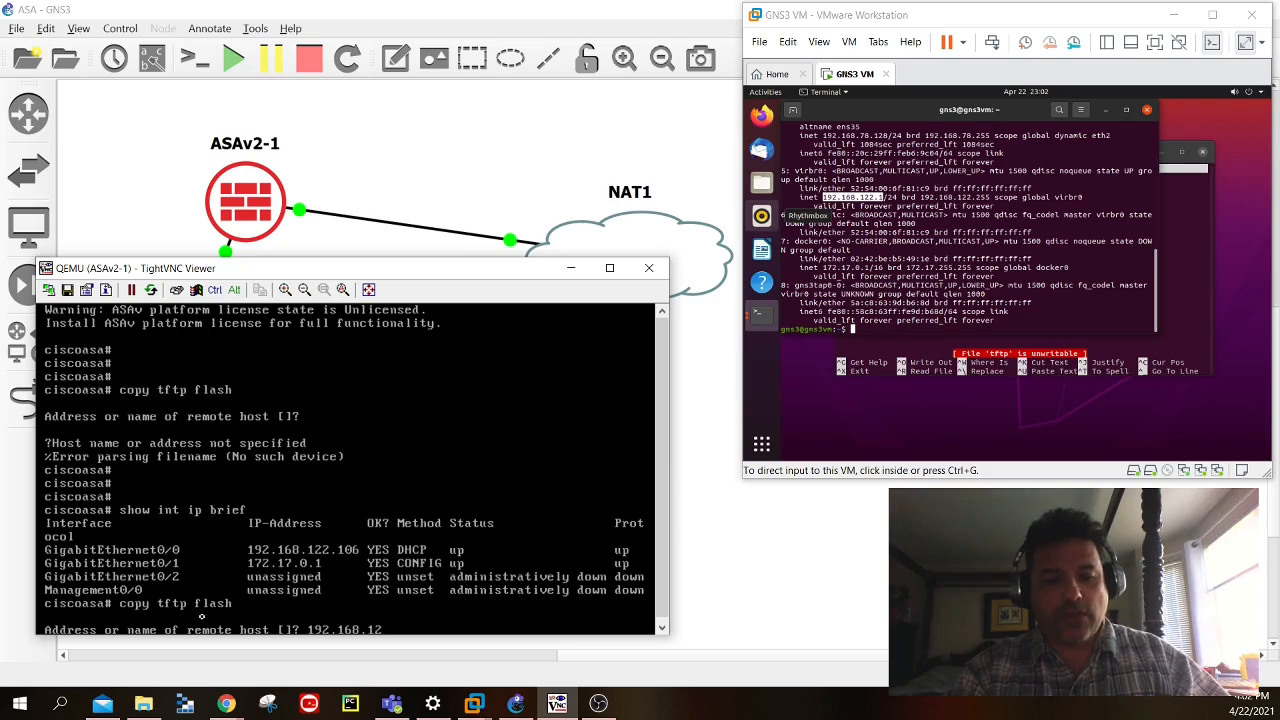
pyautogui.write('2.1')
pyautogui.press('Return')
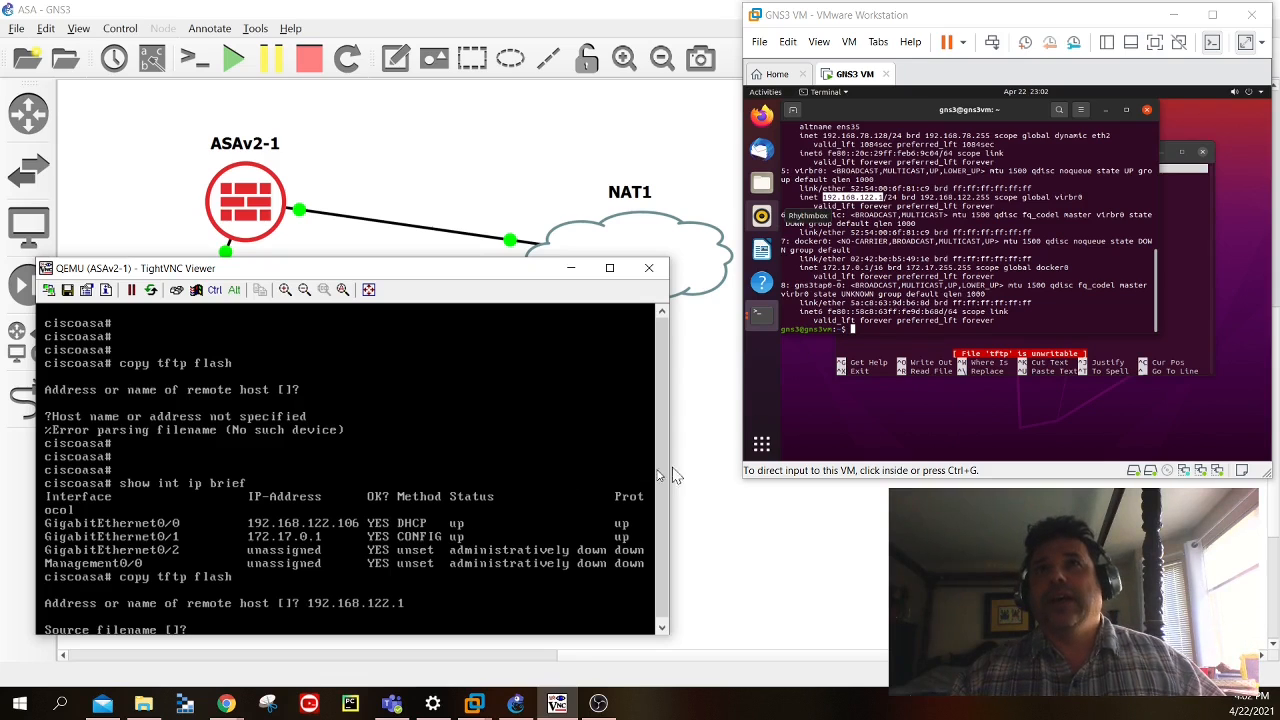
# List the home folder in the GNS3 VM terminal, then enter the Downloads folder and list its files
pyautogui.click(915, 332)
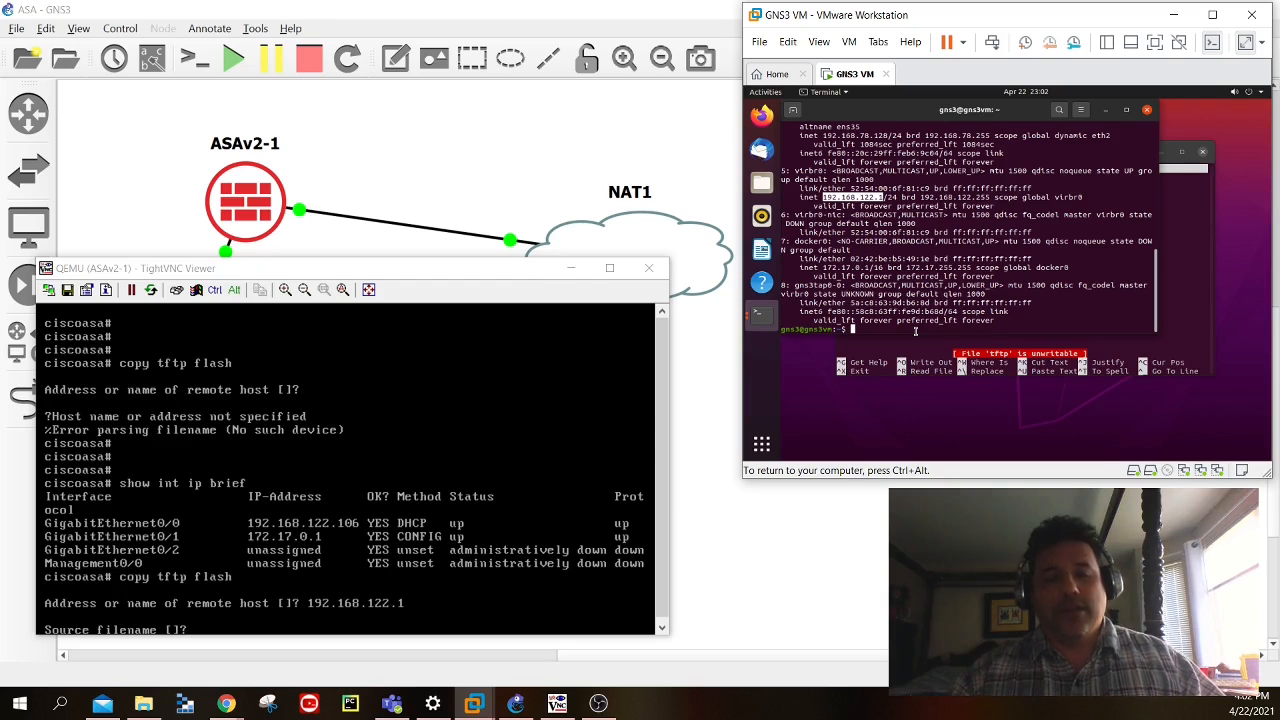
pyautogui.write('ls')
pyautogui.press('Return')
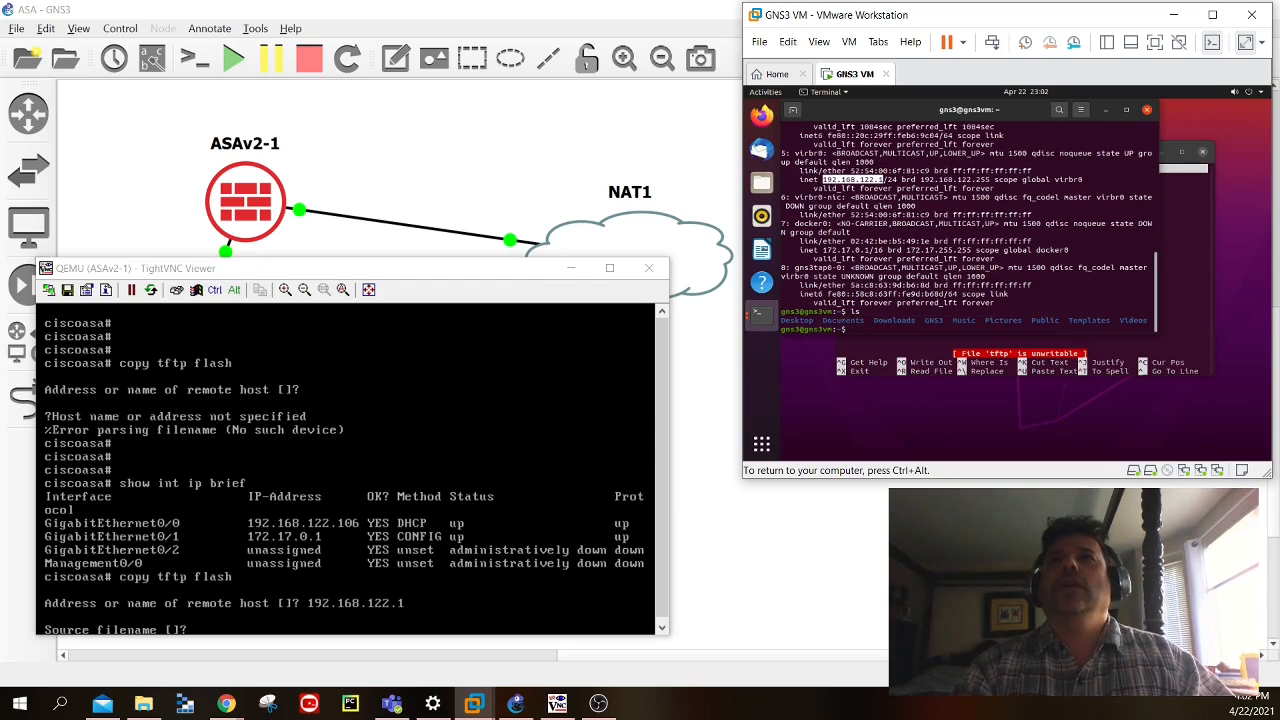
pyautogui.write('c')
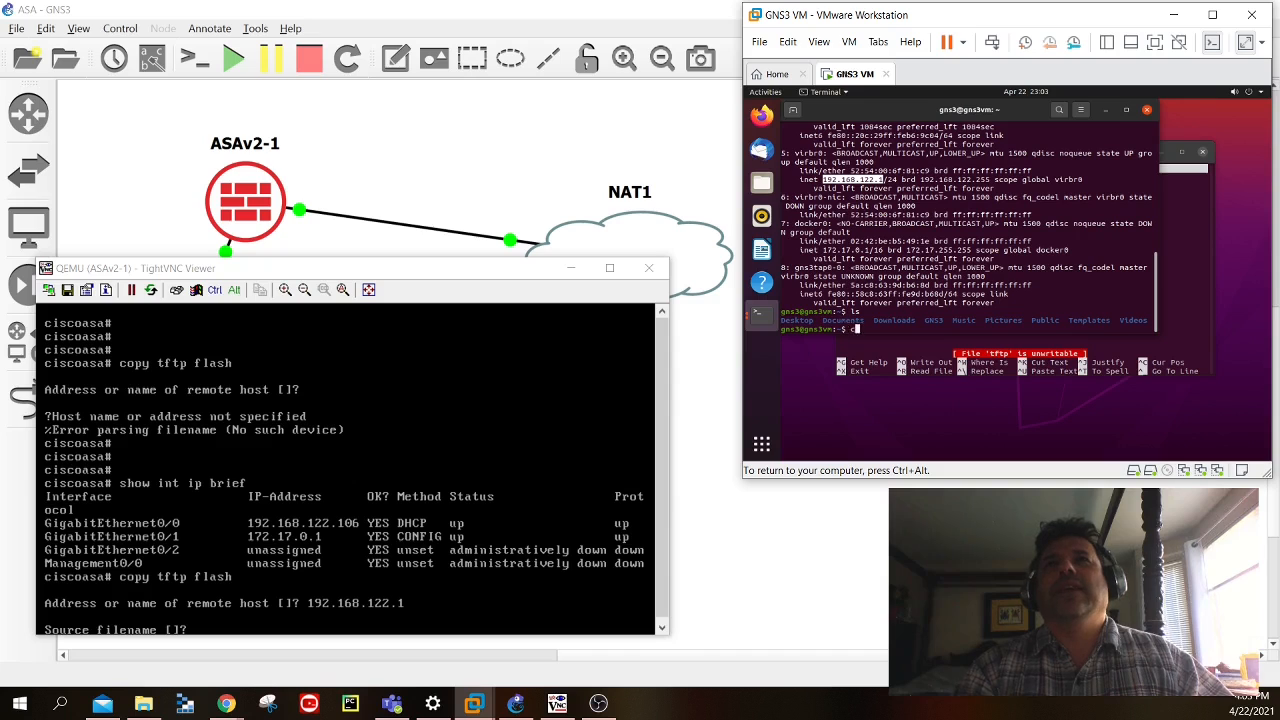
pyautogui.write('d Downloads')
pyautogui.press('Return')
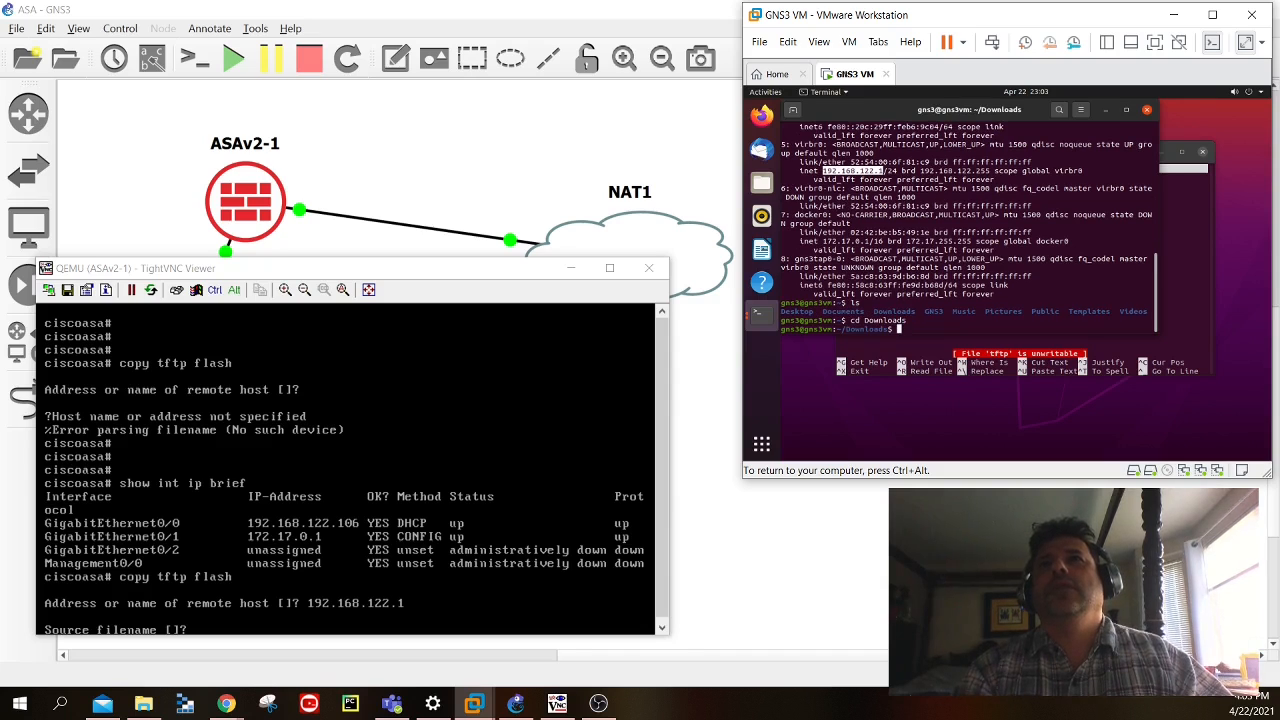
pyautogui.write('ls')
pyautogui.press('Return')
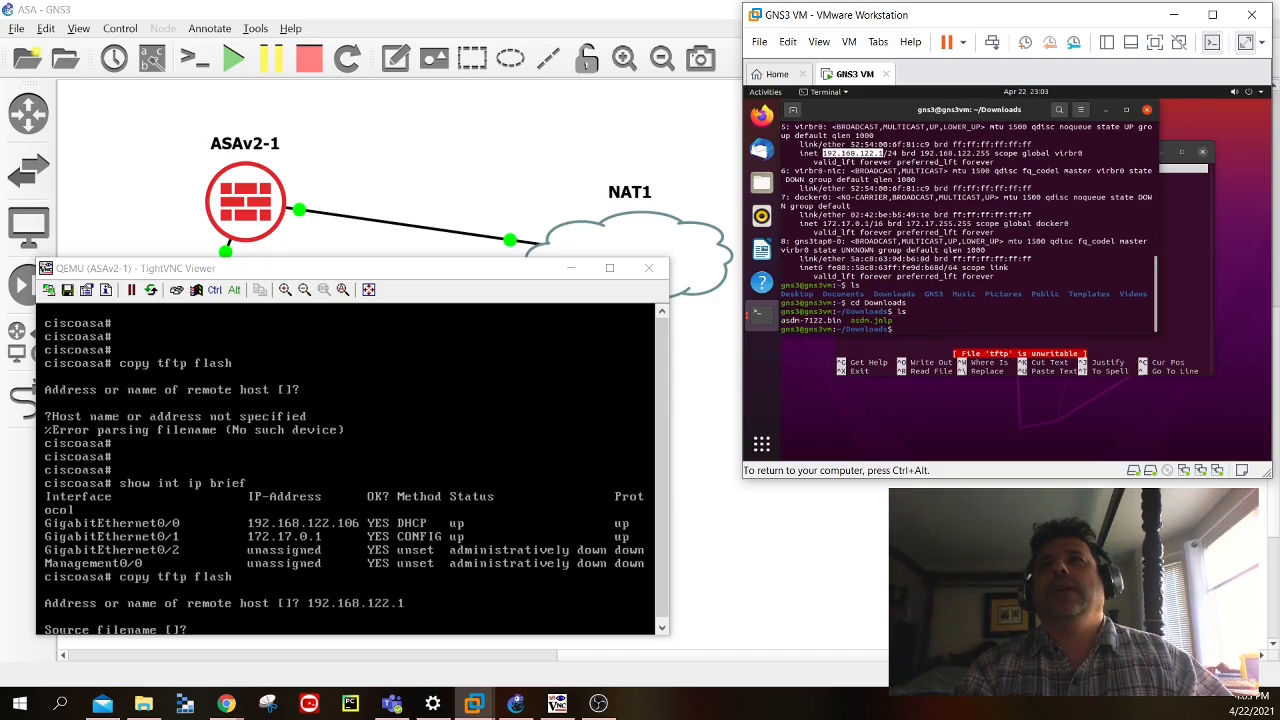
pyautogui.hotkey('ctrl', 'alt')
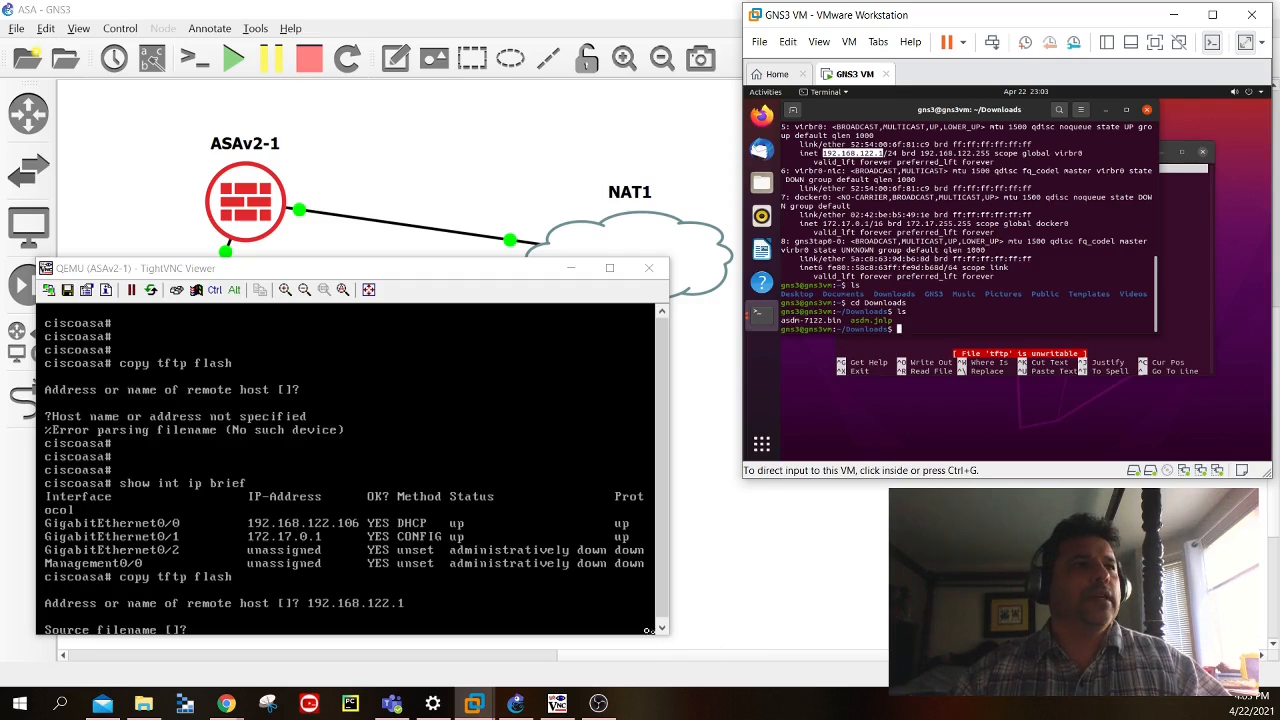
# Enter asdm-7122.bin as the source filename for the TFTP copy on the ASA console
pyautogui.click(352, 625)
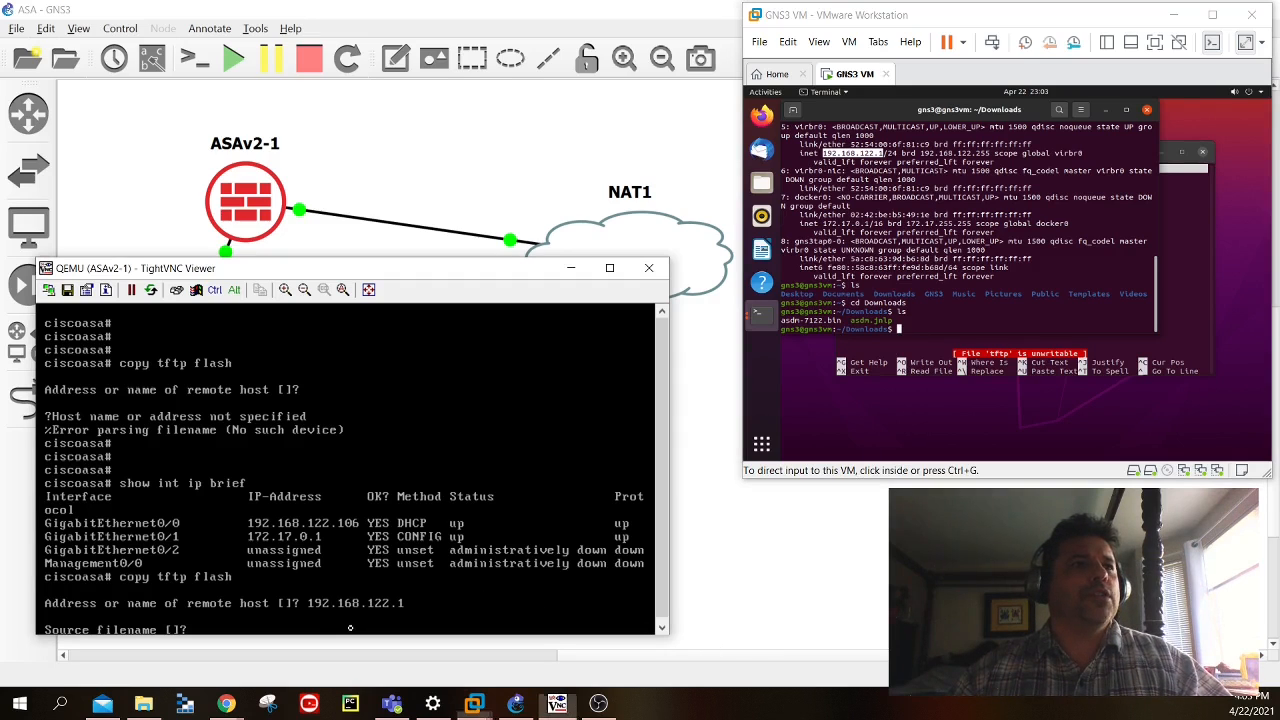
pyautogui.write('asdm')
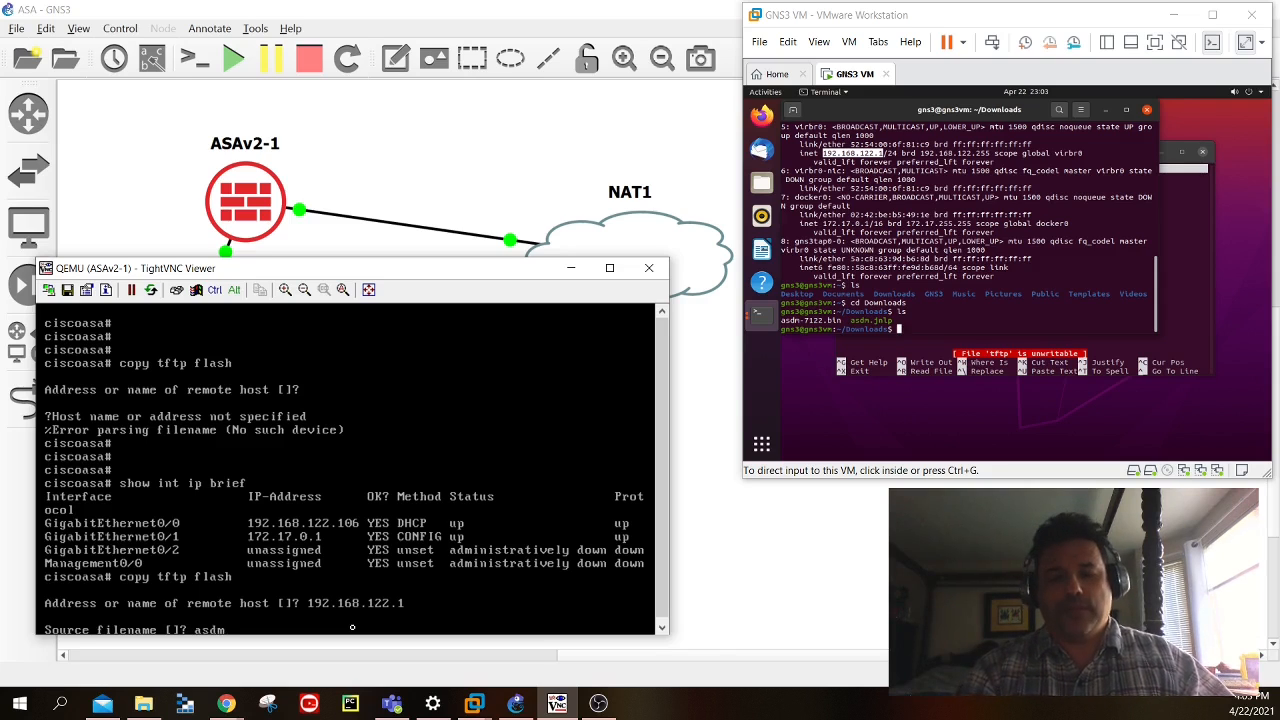
pyautogui.write('-71')
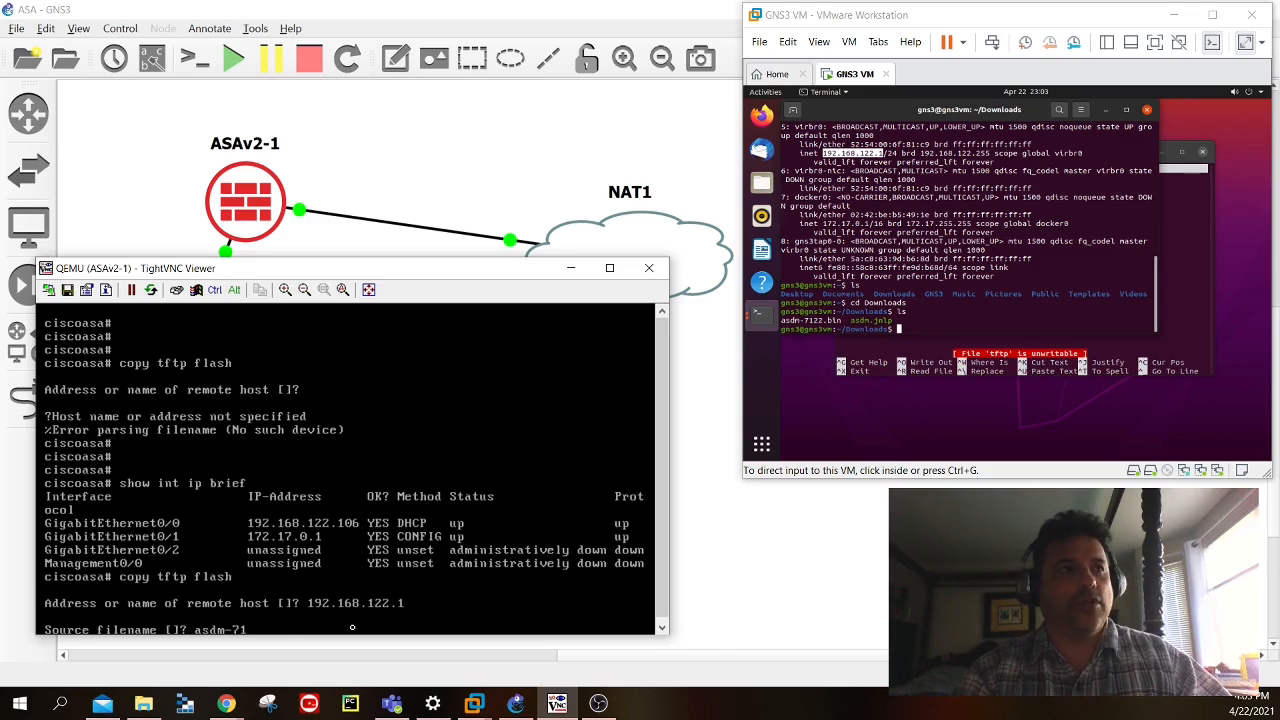
pyautogui.write('22.bin')
pyautogui.press('Return')
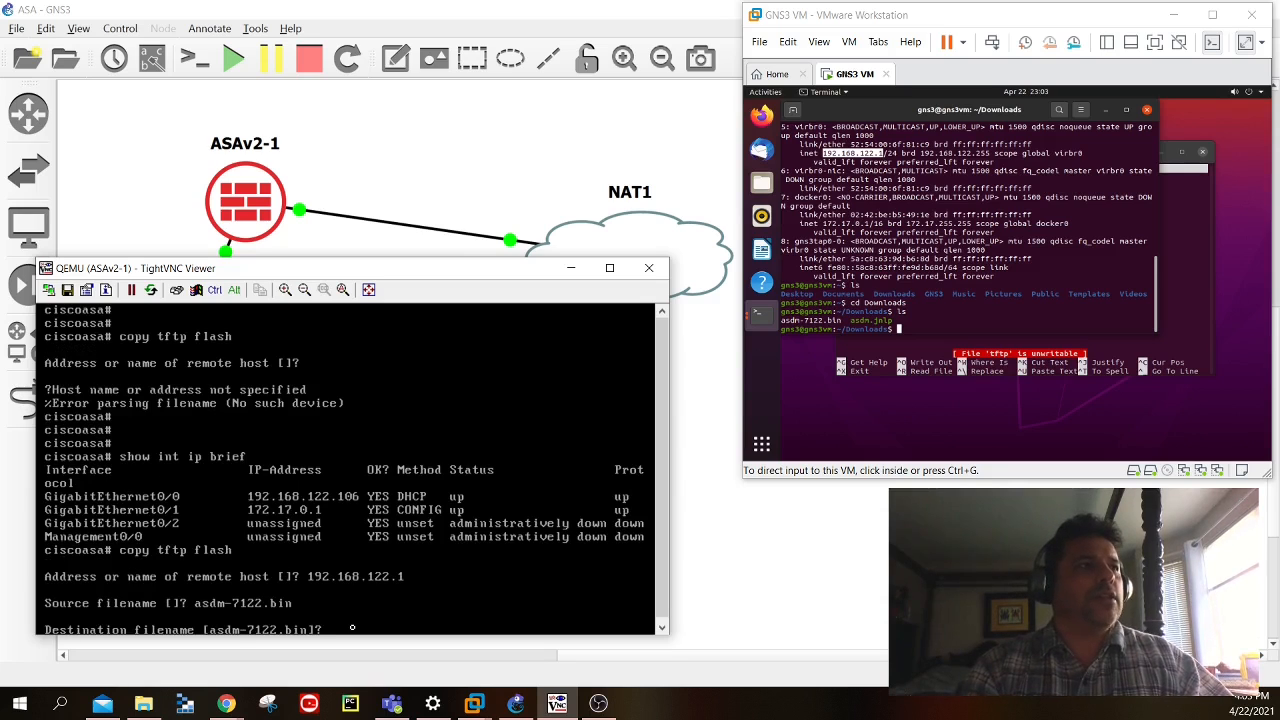
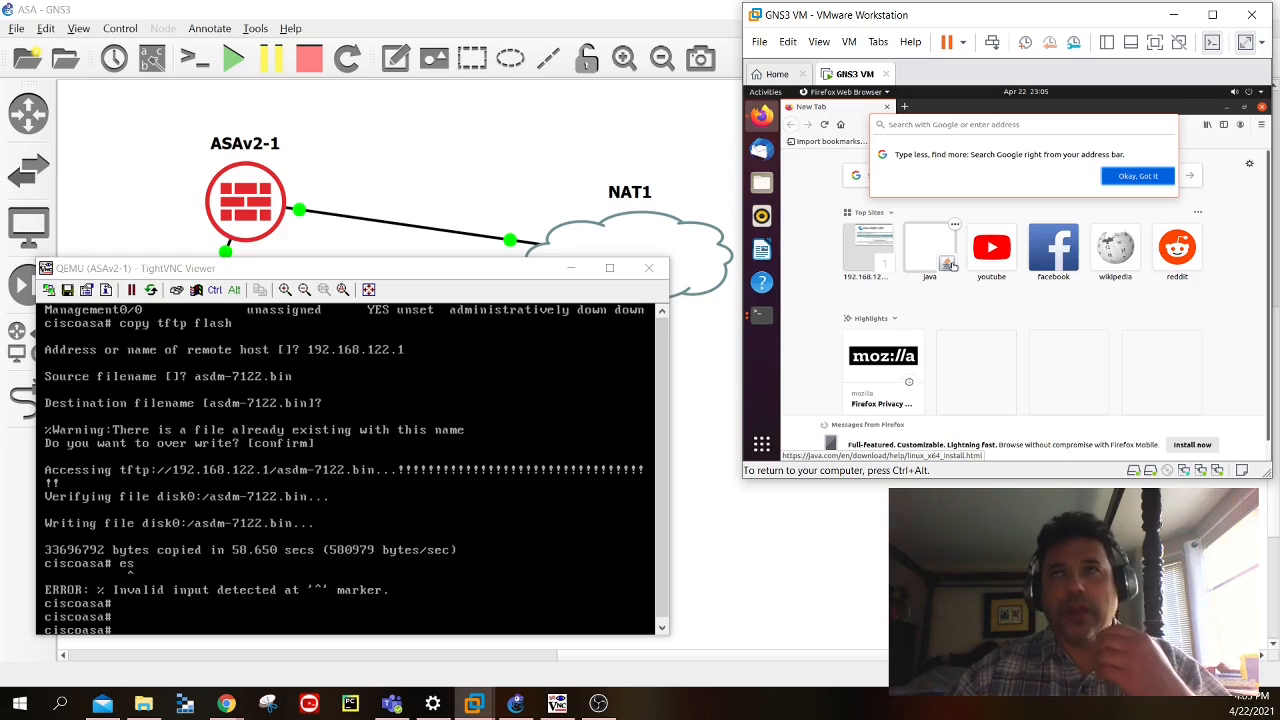
pyautogui.click(808, 288)
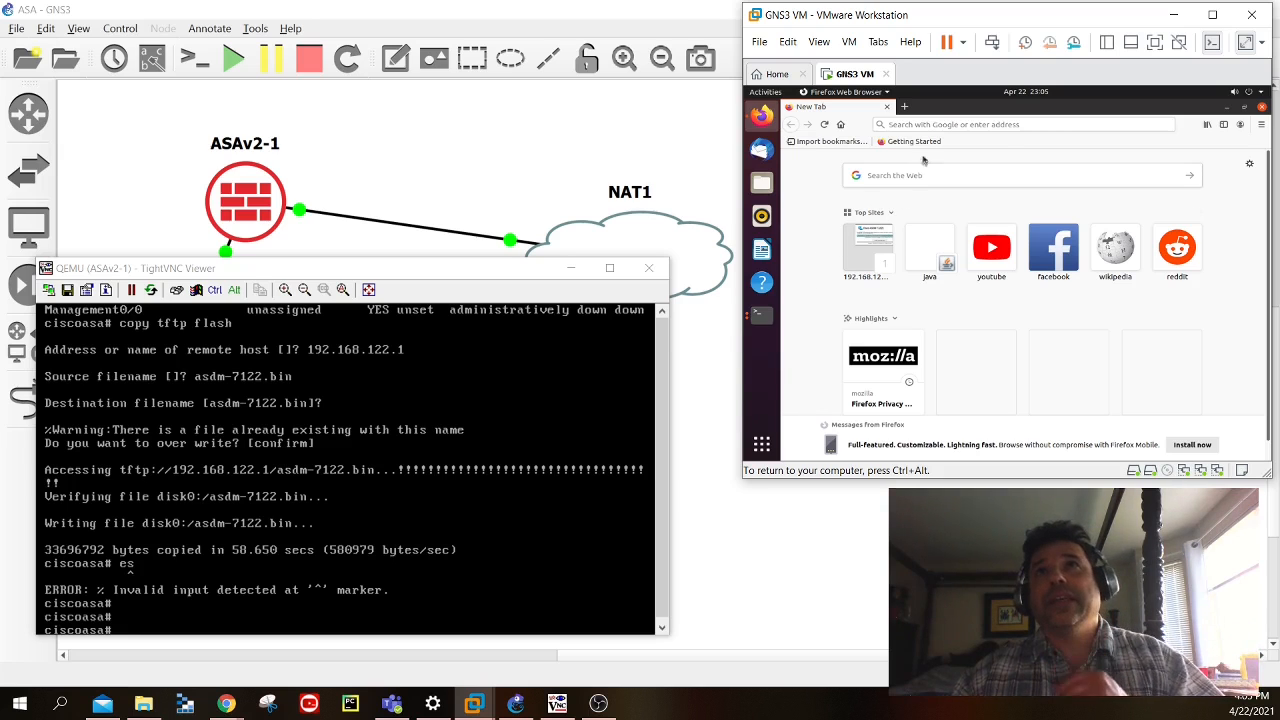
pyautogui.click(937, 124)
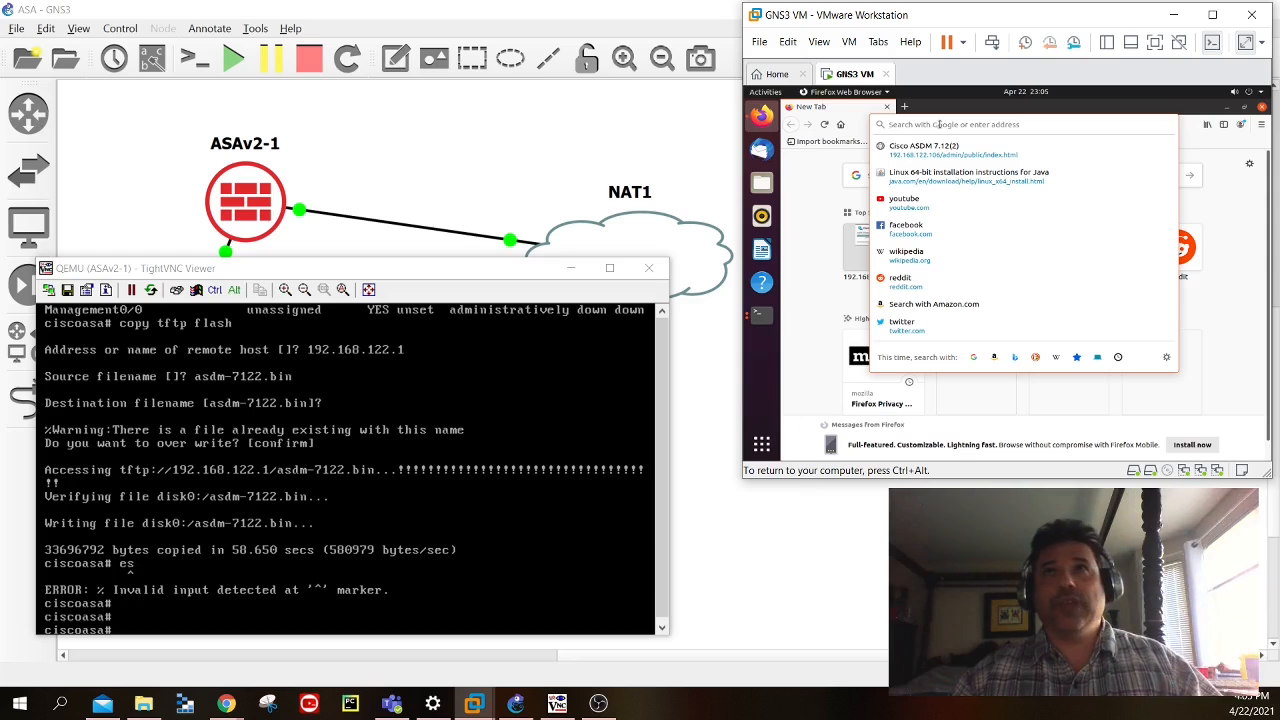
pyautogui.write('http')
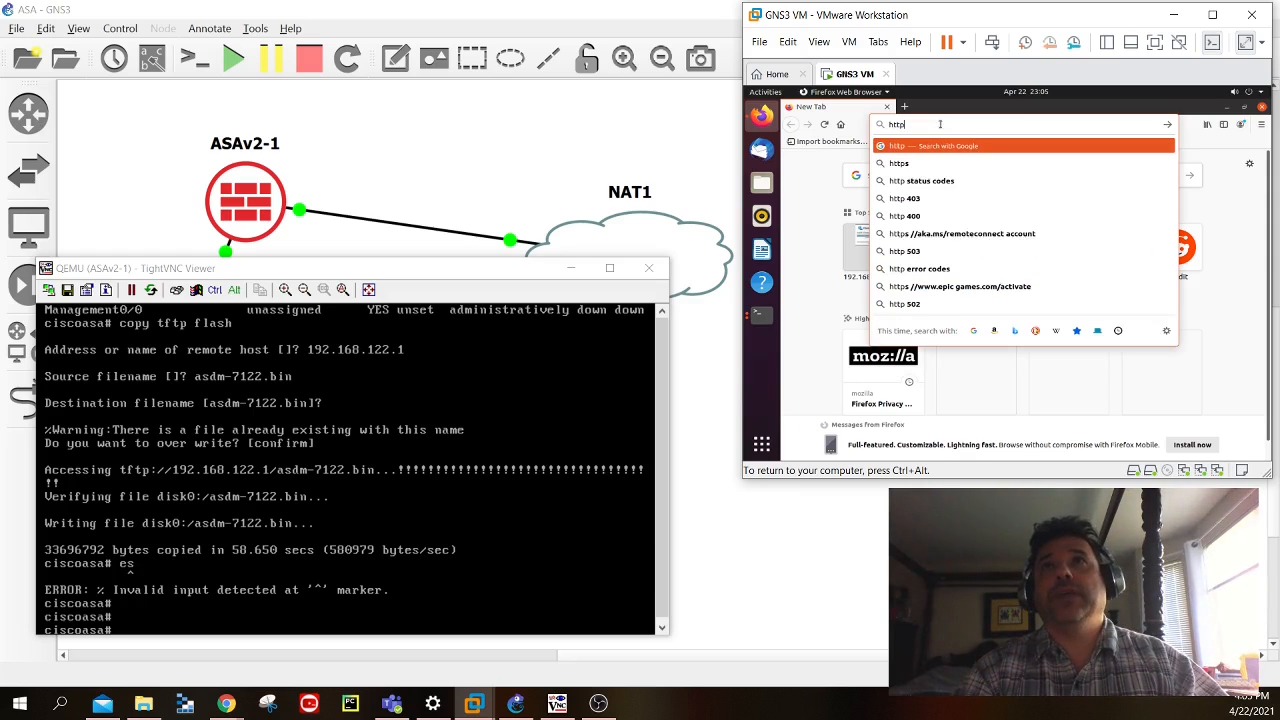
pyautogui.write('://')
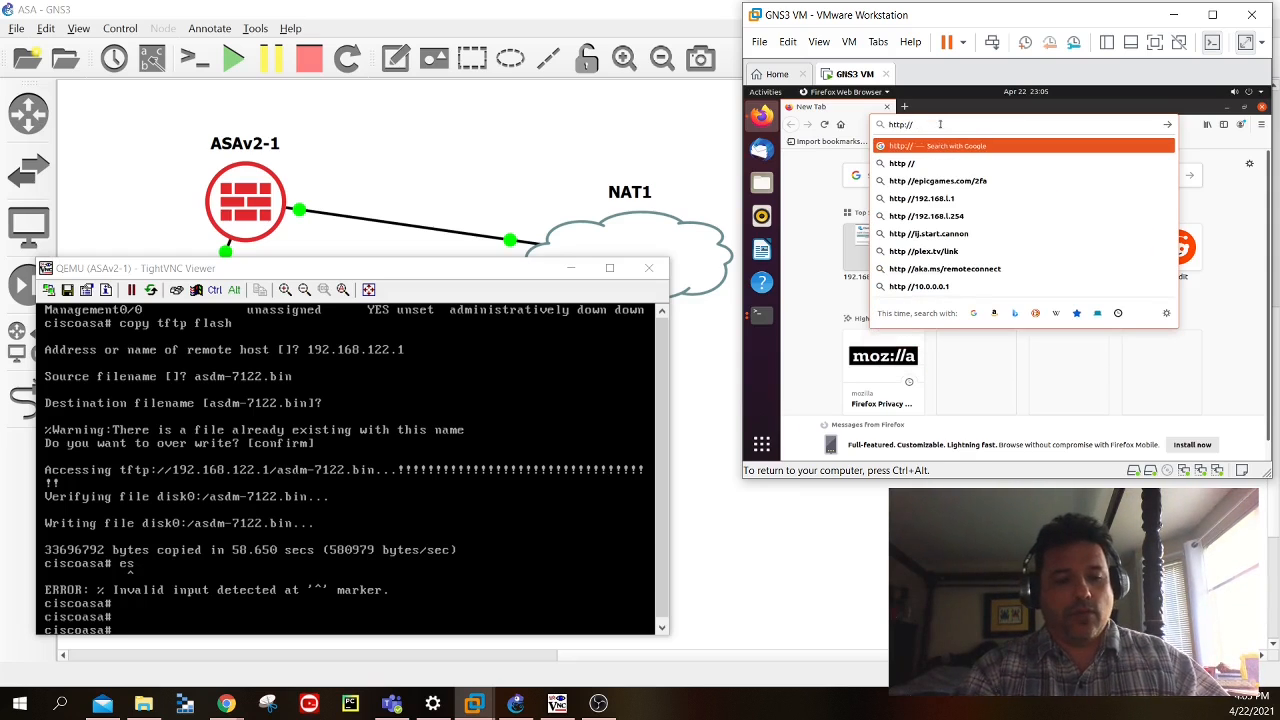
pyautogui.write('192.168.122.1')
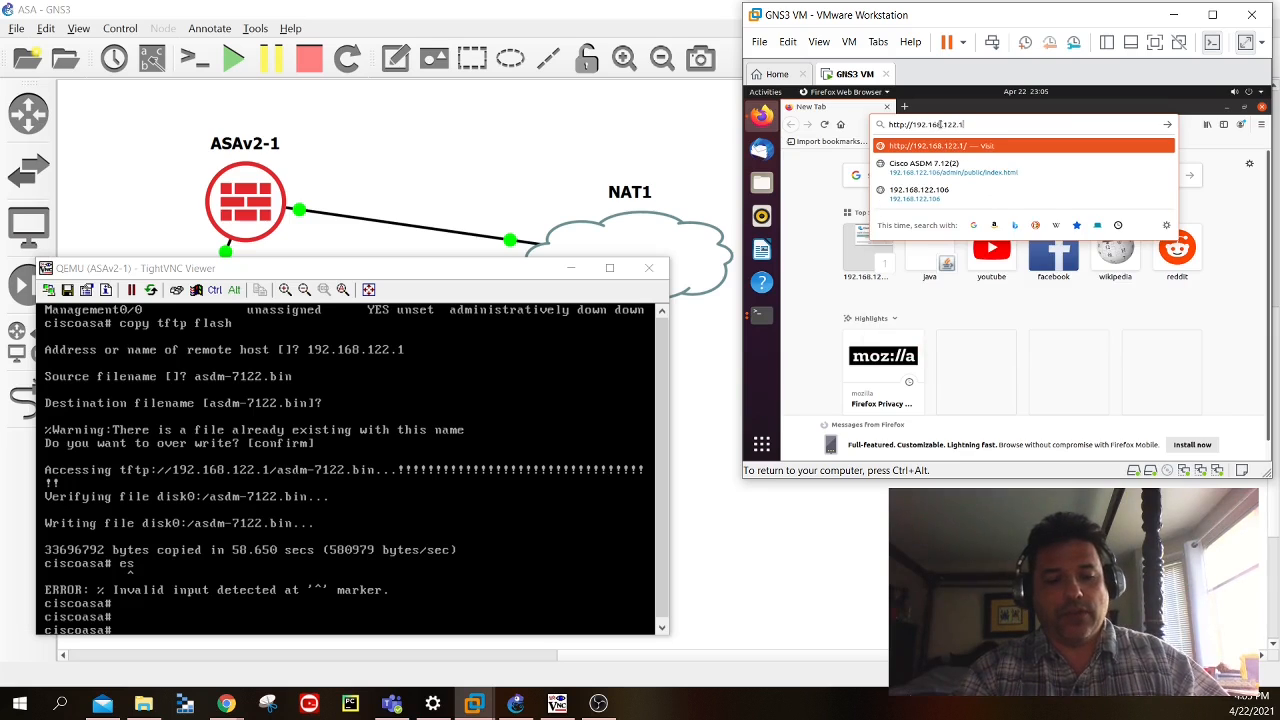
pyautogui.write('06')
pyautogui.press('Return')
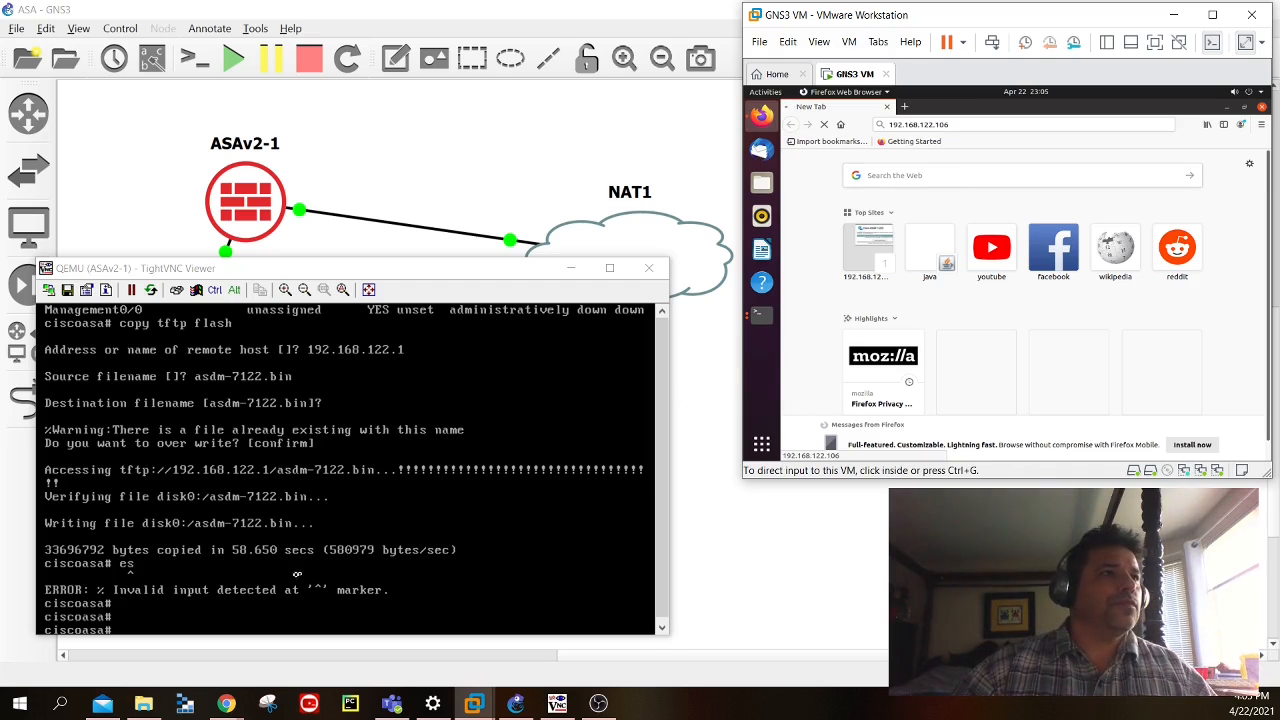
# Run show int ip brief on the ASA console to check the interface addresses
pyautogui.click(240, 619)
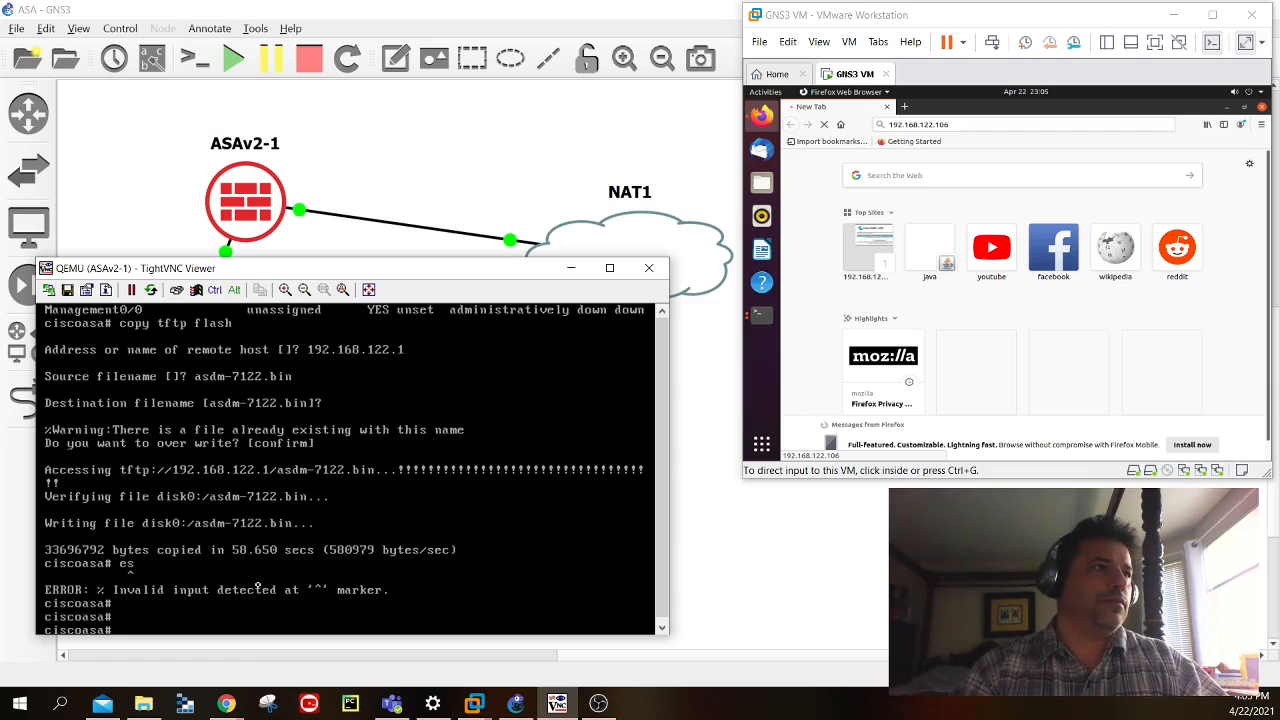
pyautogui.write('ip')
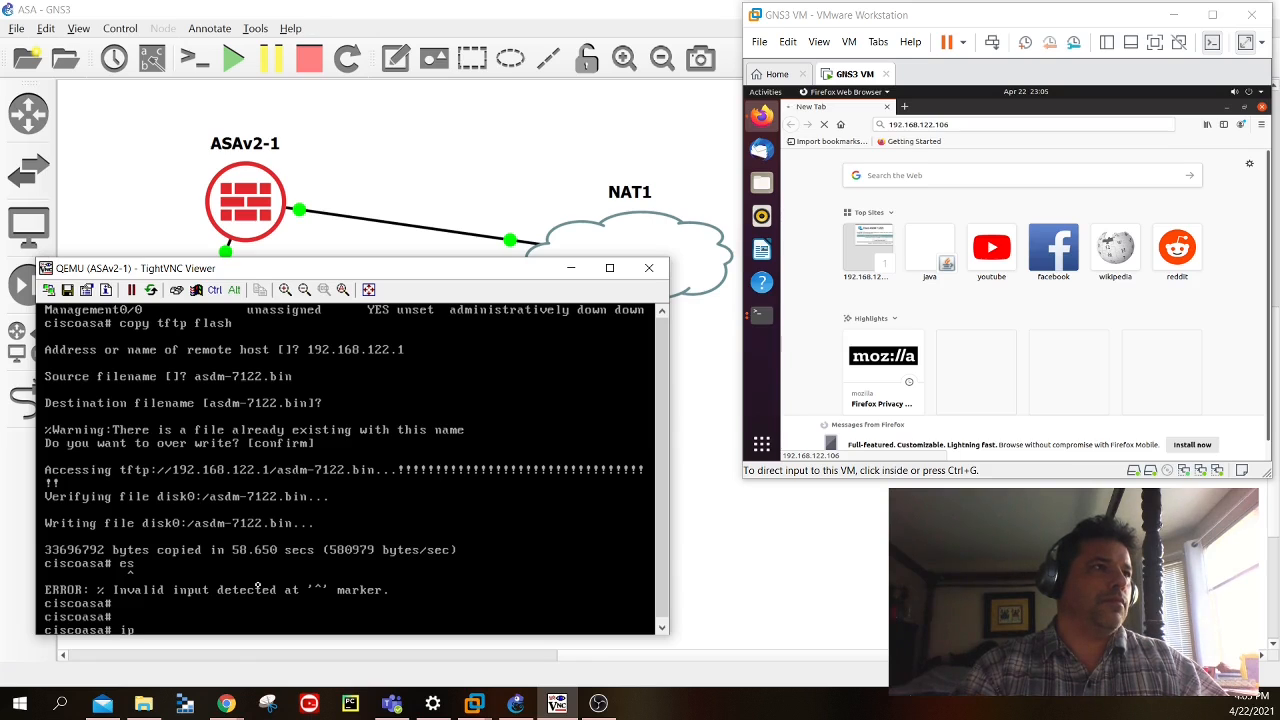
pyautogui.press('BackSpace')
pyautogui.press('BackSpace')
pyautogui.write('show')
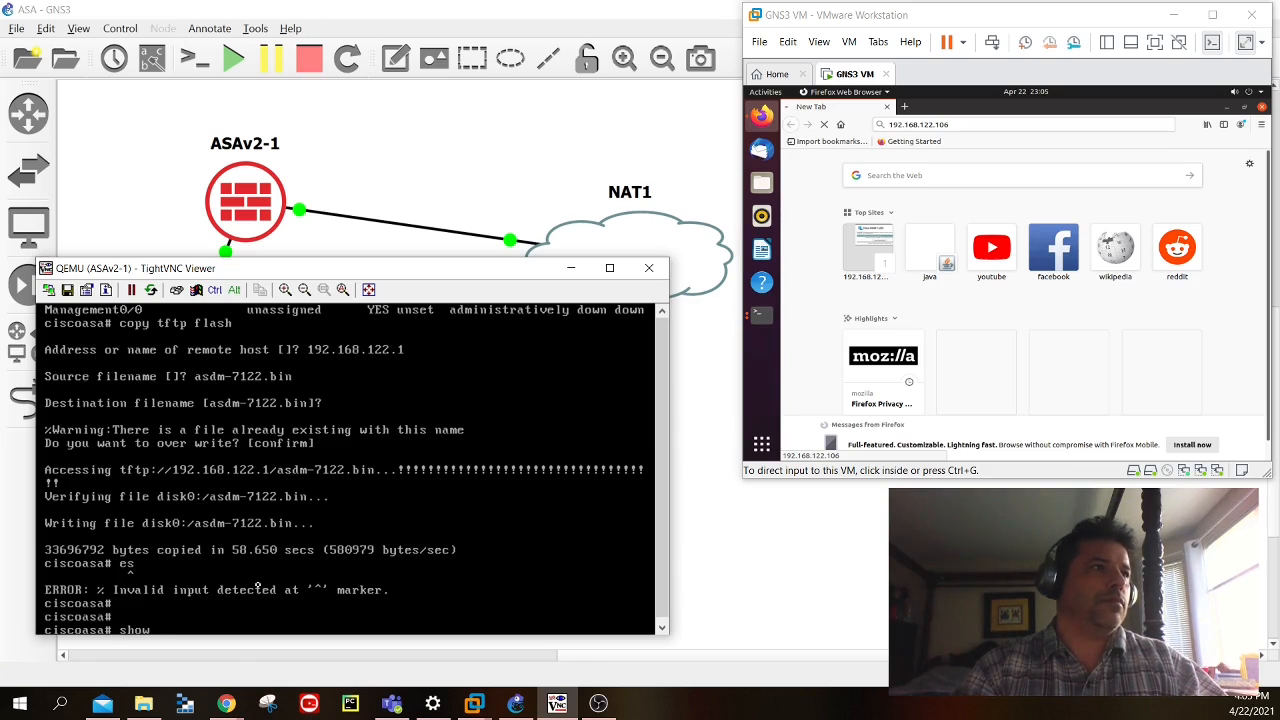
pyautogui.write(' iin')
pyautogui.press('BackSpace')
pyautogui.press('BackSpace')
pyautogui.press('BackSpace')
pyautogui.write('nt')
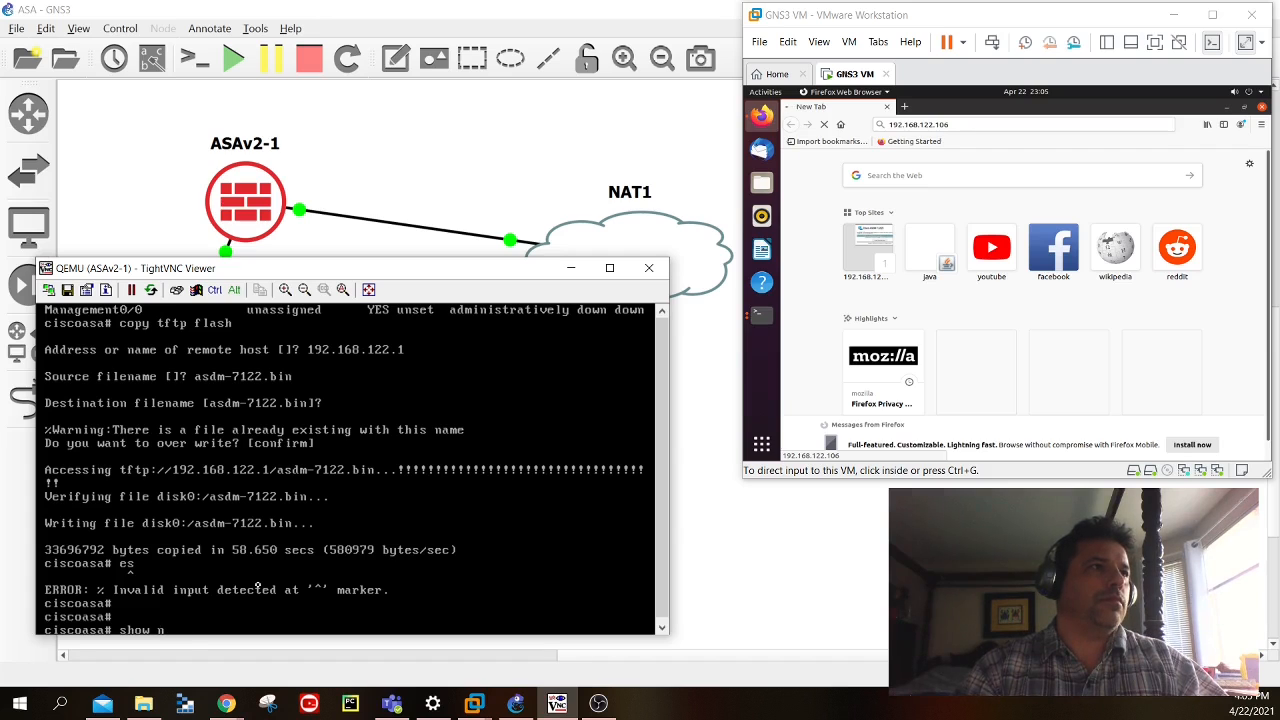
pyautogui.write(' ip')
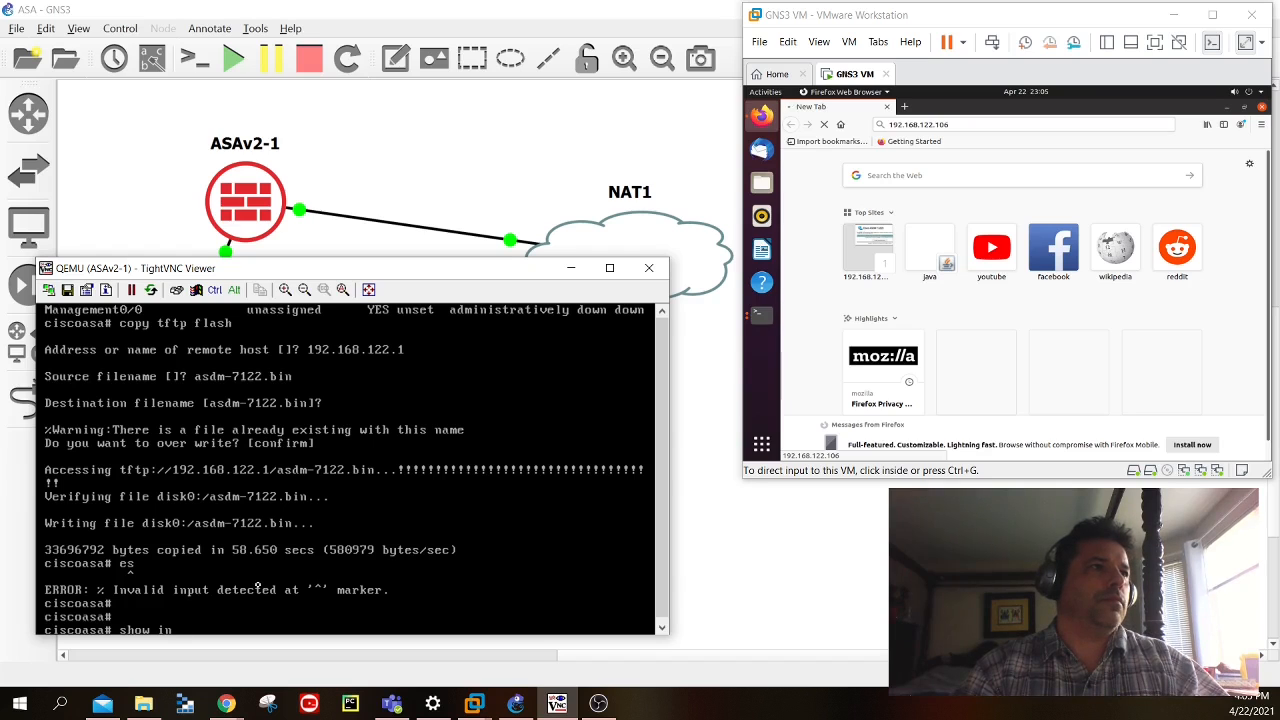
pyautogui.write(' brief')
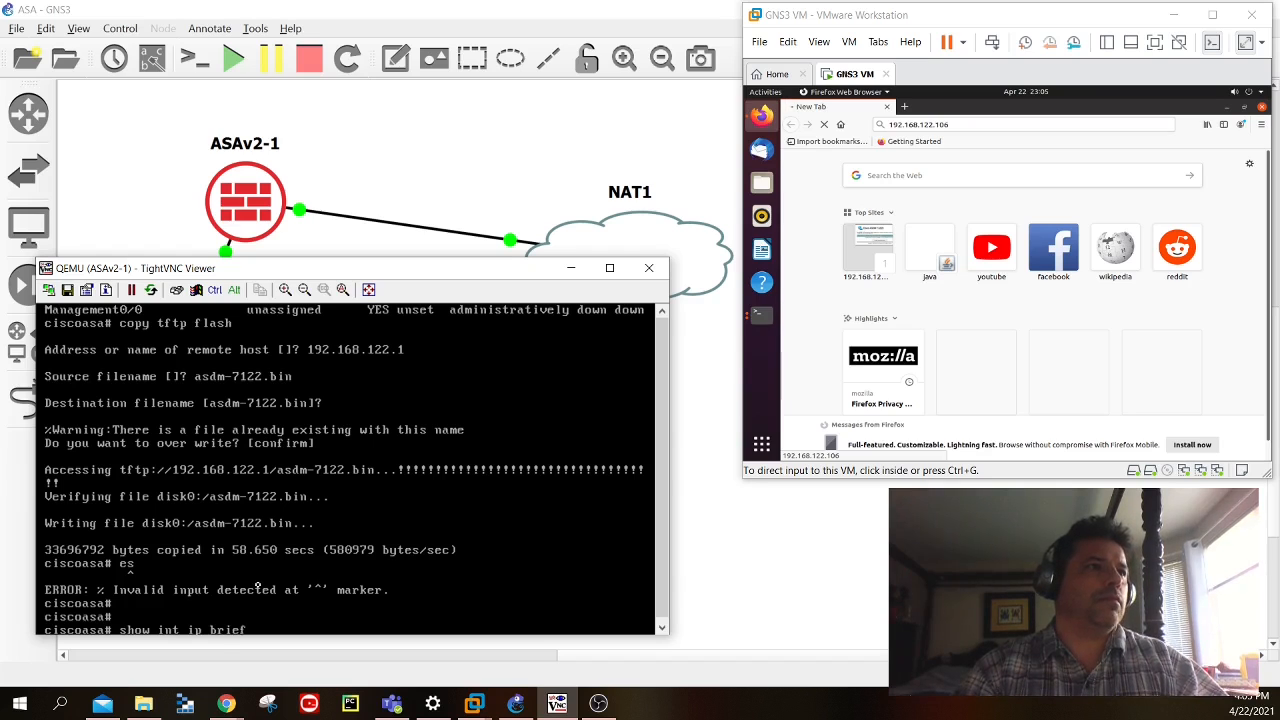
pyautogui.press('Return')
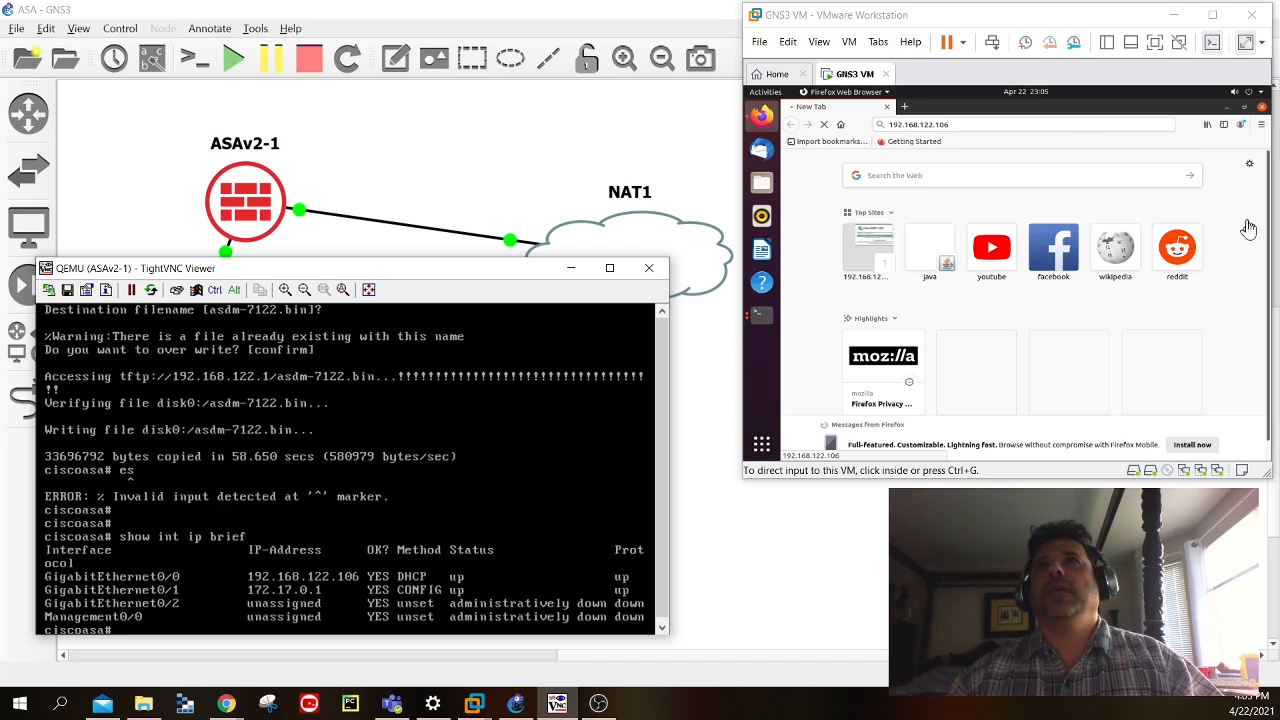
# Load the suggested Cisco ASDM page 192.168.122.106/admin/public/index.html in the GNS3 VM's Firefox browser
pyautogui.click(1029, 128)
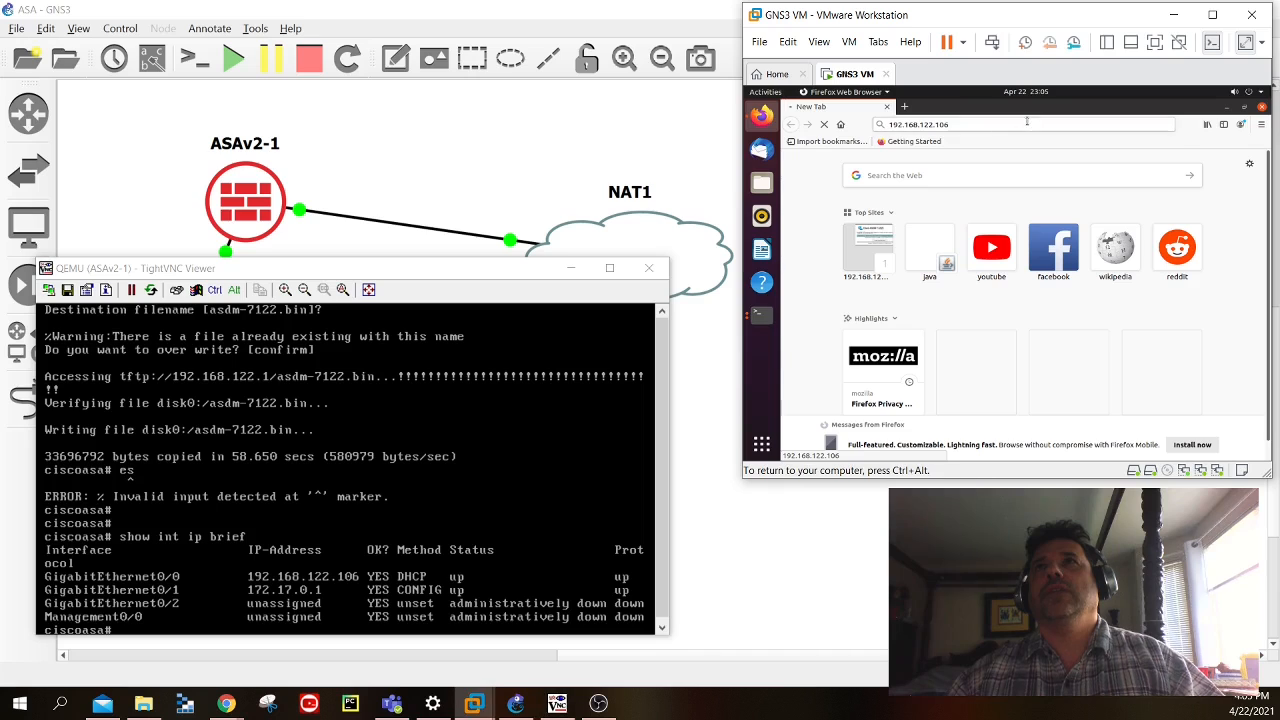
pyautogui.click(1028, 124)
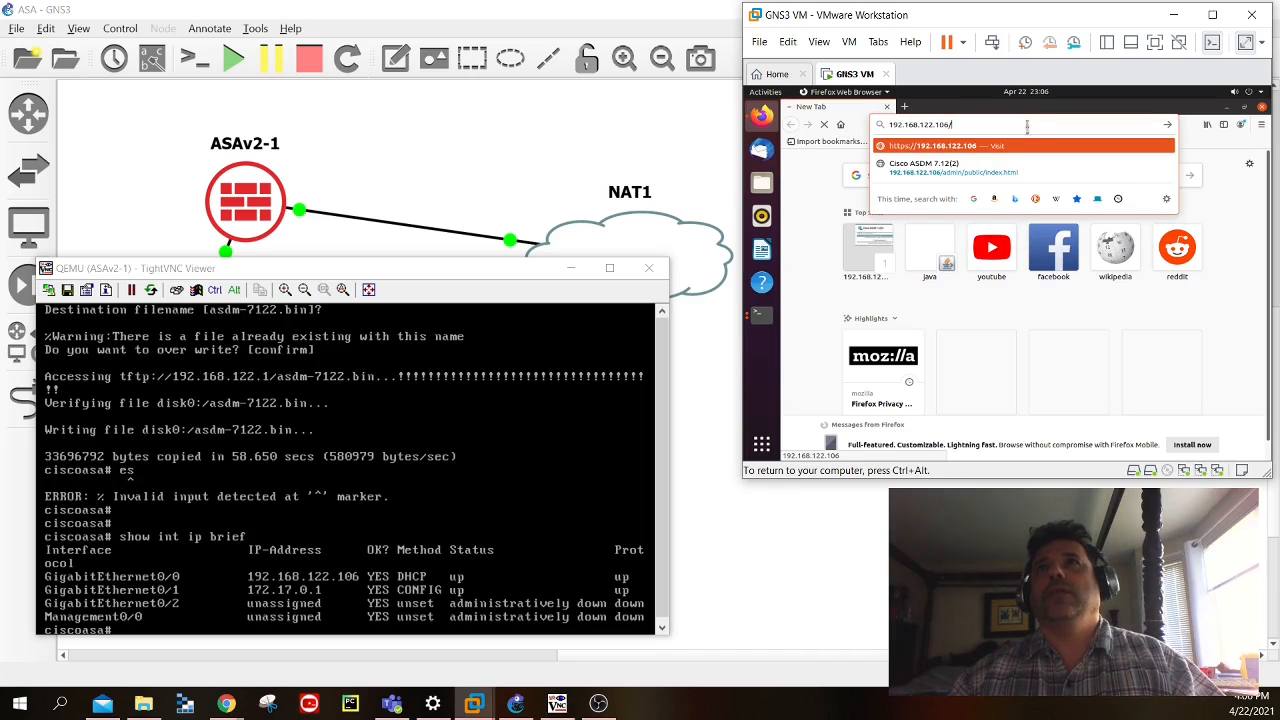
pyautogui.click(1027, 172)
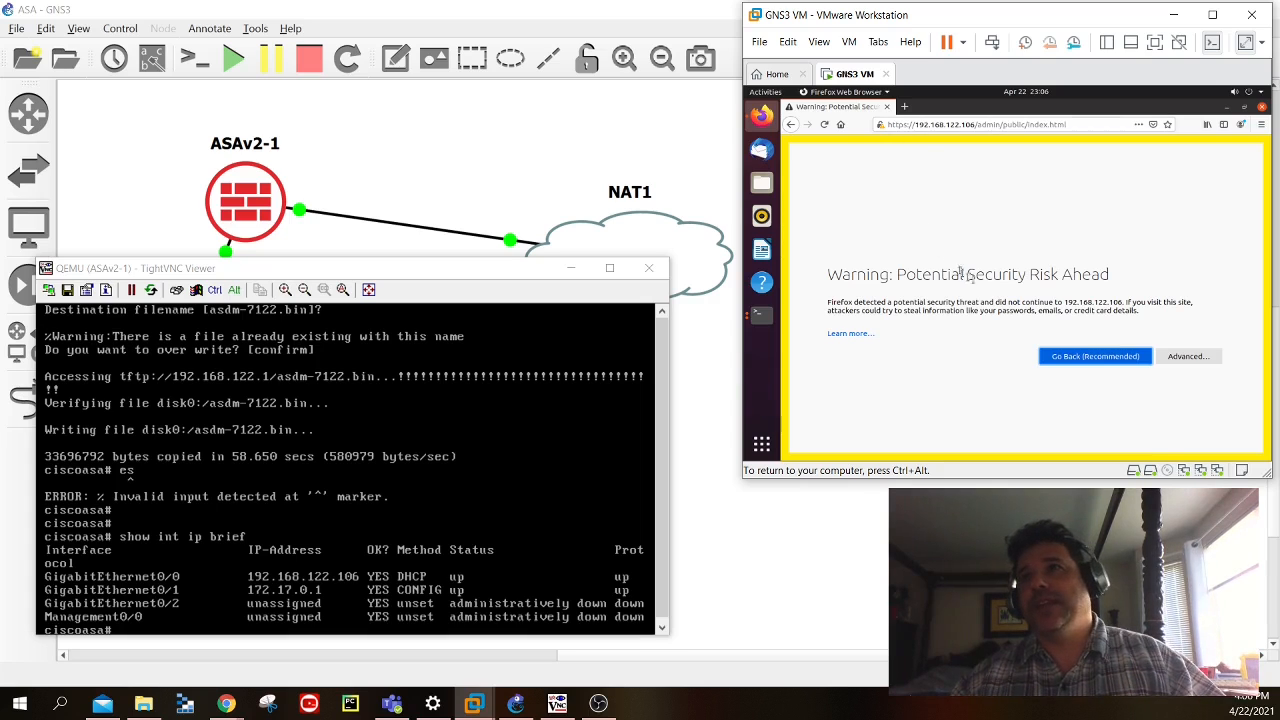
# Accept the self-signed certificate risk to continue to the ASDM page, and disable the encrypted DNS lookups offer
pyautogui.click(1188, 357)
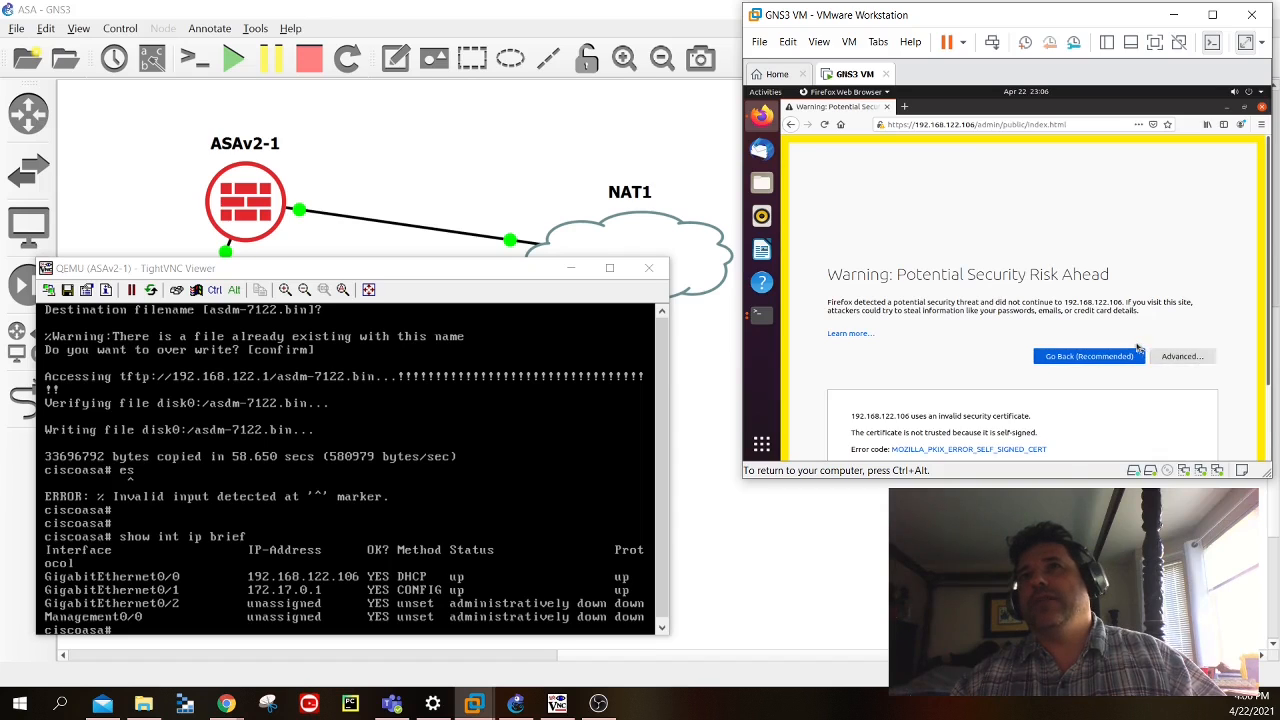
pyautogui.scroll(-1, 1136, 347)
pyautogui.click(1132, 448)
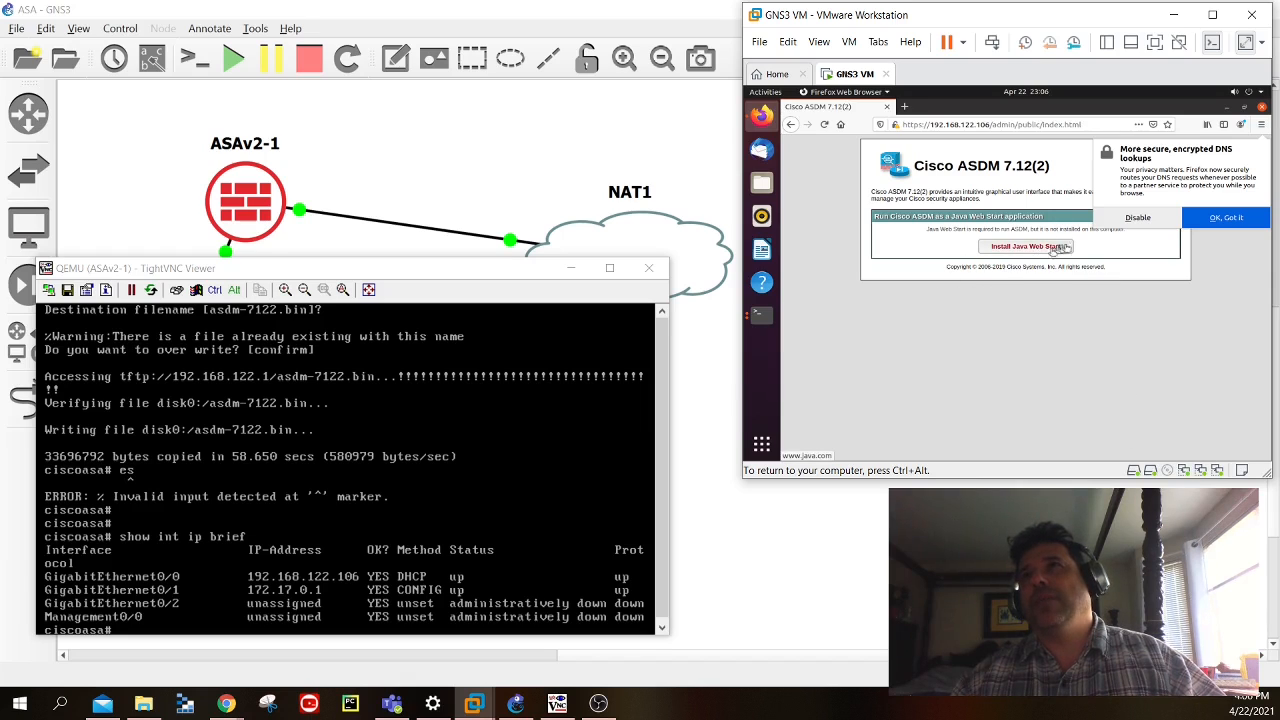
pyautogui.click(1133, 226)
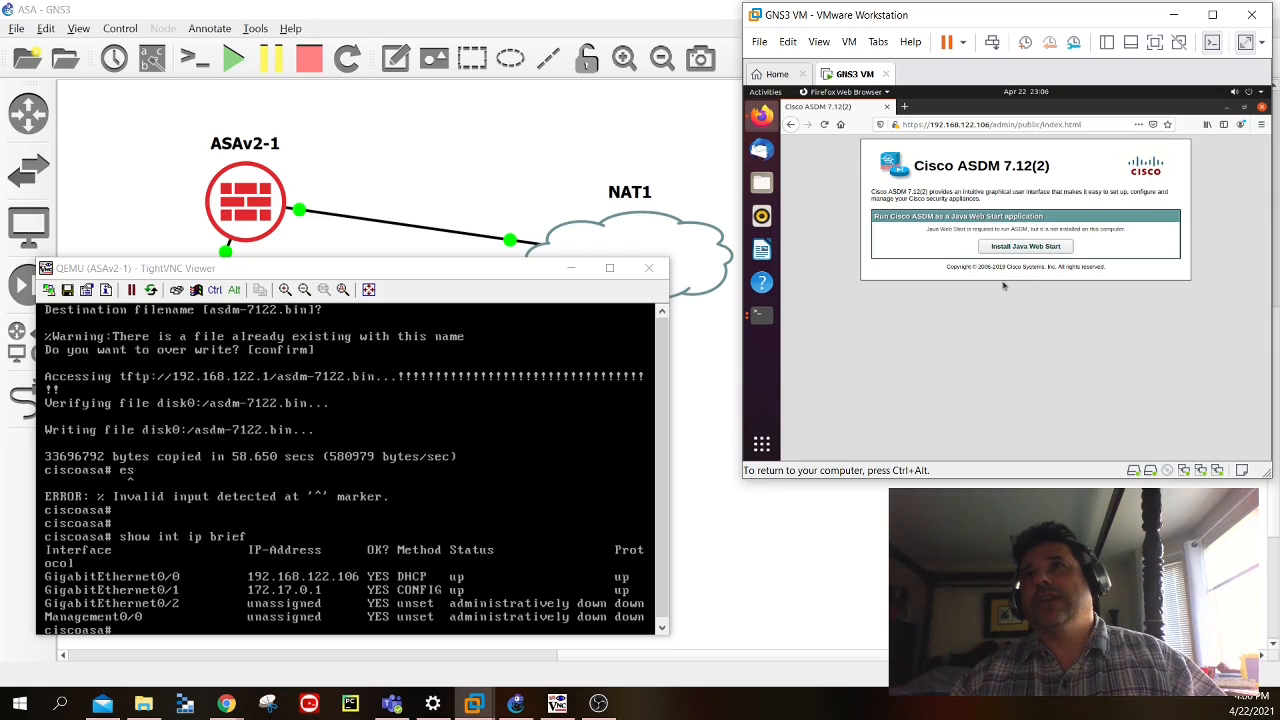
# View the Java download page linked from Install Java Web Start and return to the ASDM page
pyautogui.click(1024, 247)
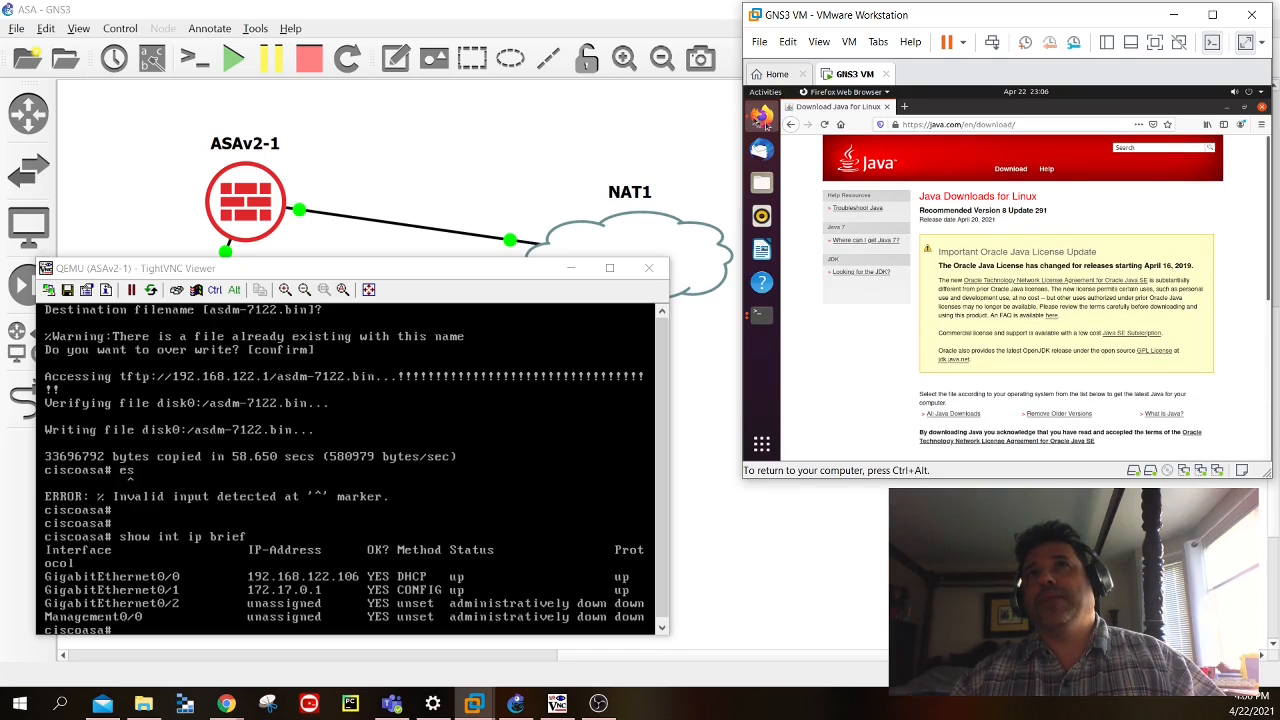
pyautogui.click(791, 124)
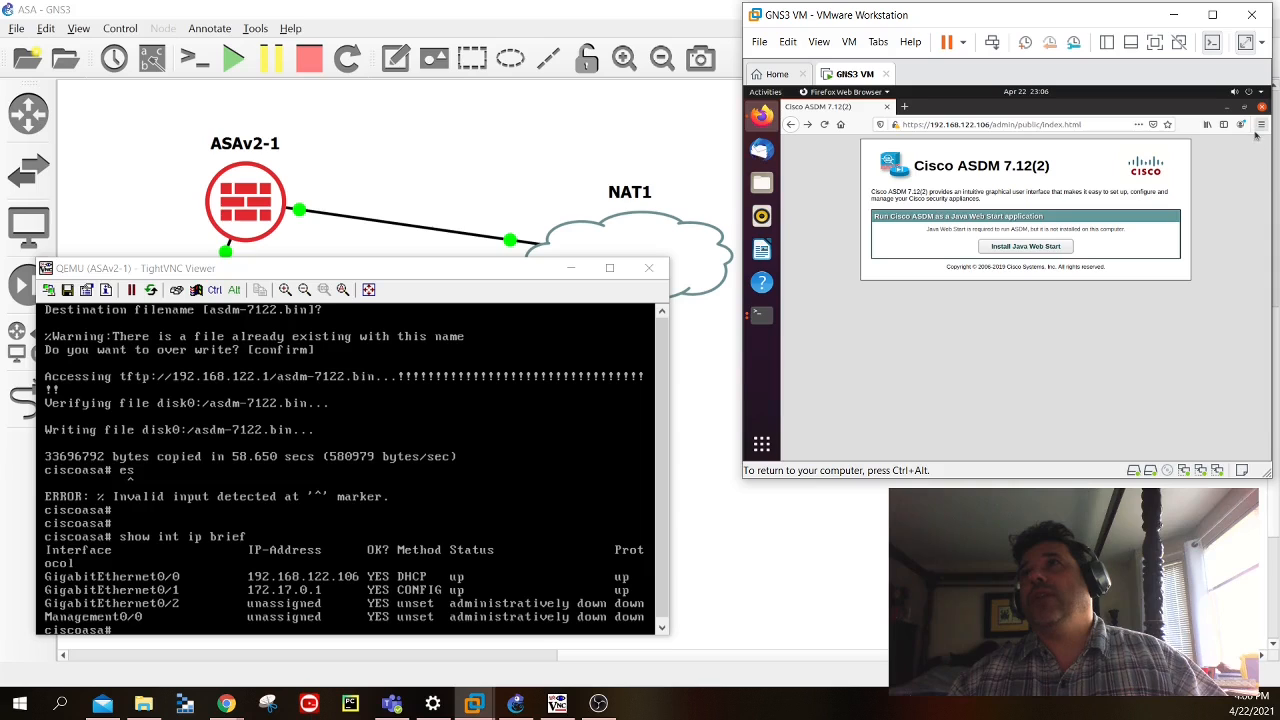
# Open Firefox's Web Developer Tools on the Cisco ASDM page
pyautogui.click(1259, 127)
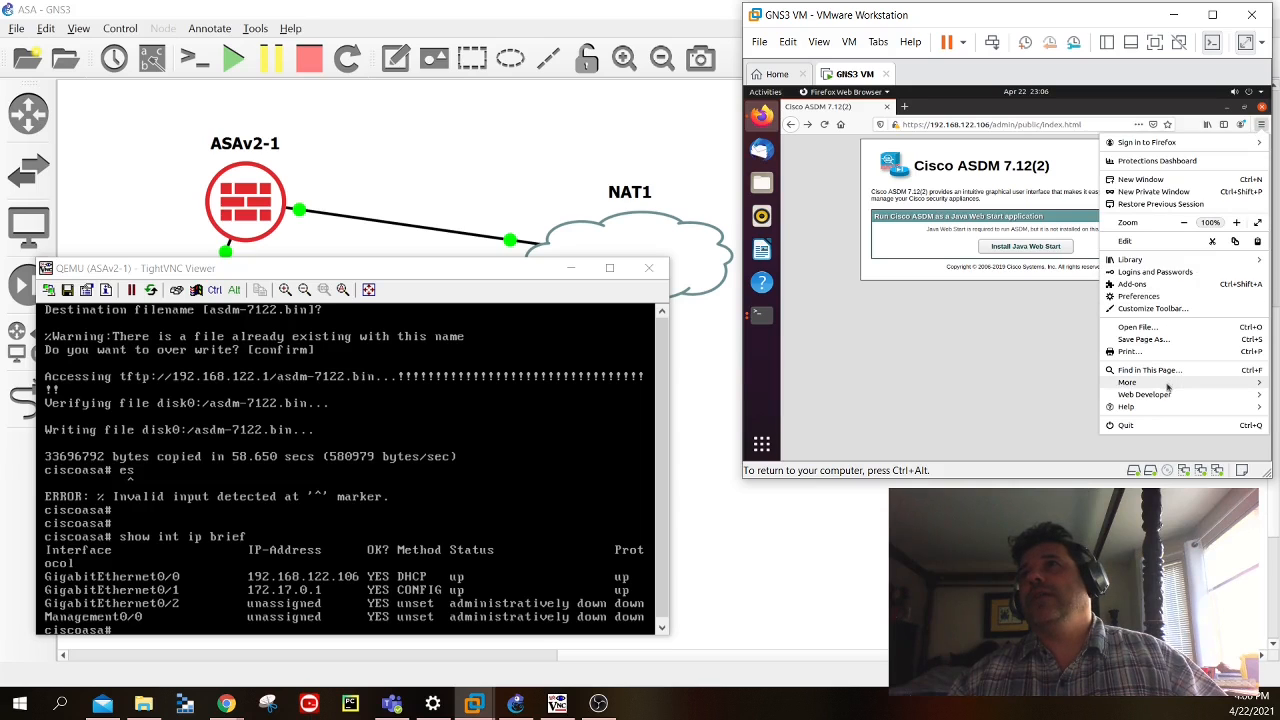
pyautogui.click(1166, 395)
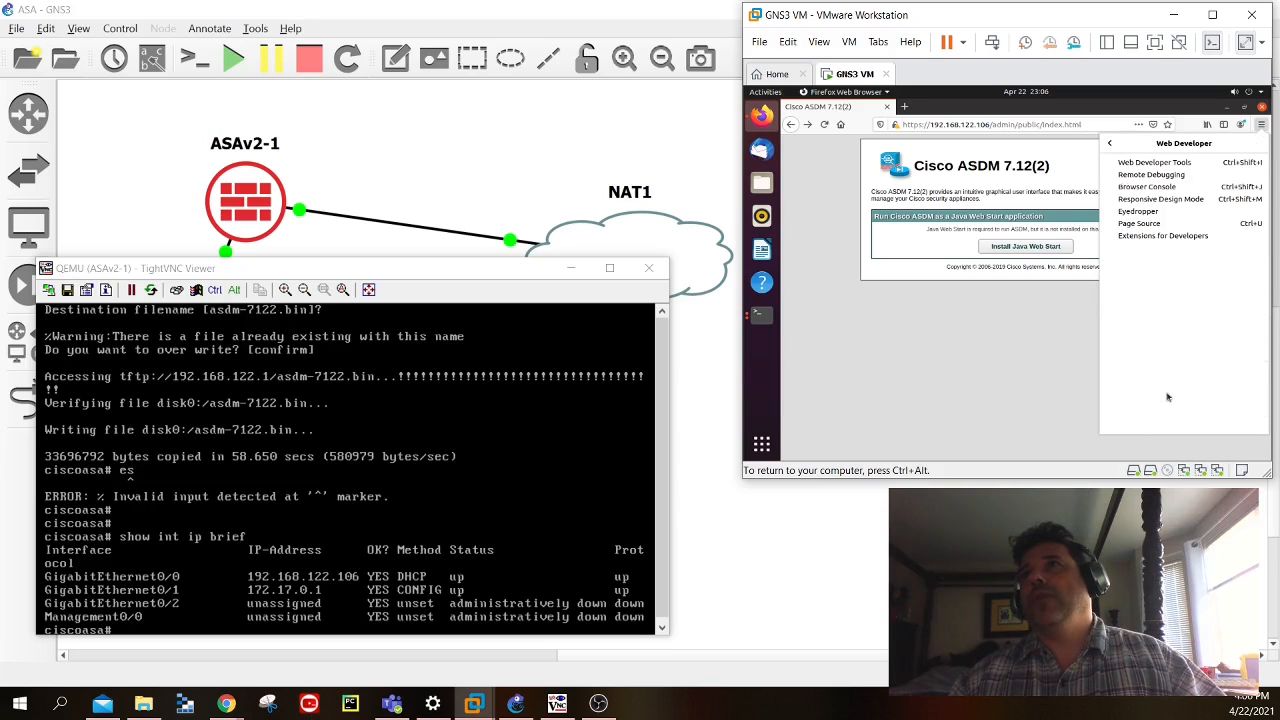
pyautogui.click(1166, 162)
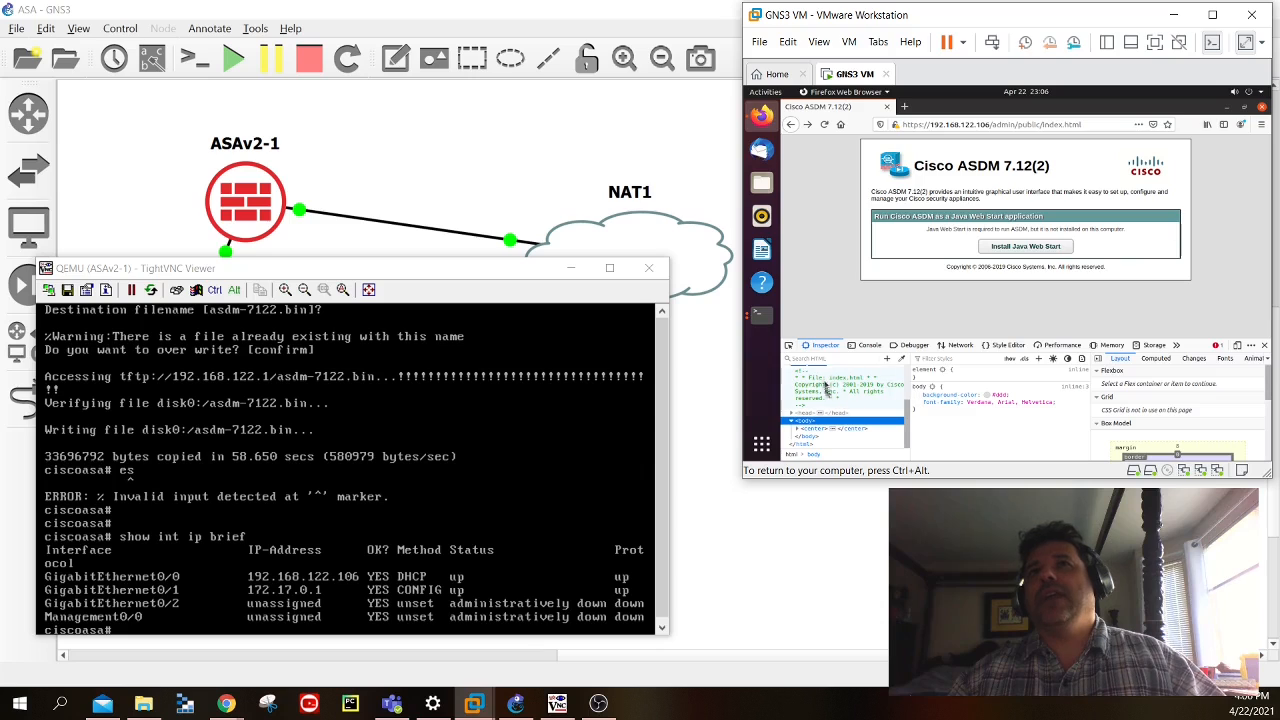
# Enter jws in the Inspector's HTML search and pick the suggestion #jws_installed
pyautogui.click(825, 357)
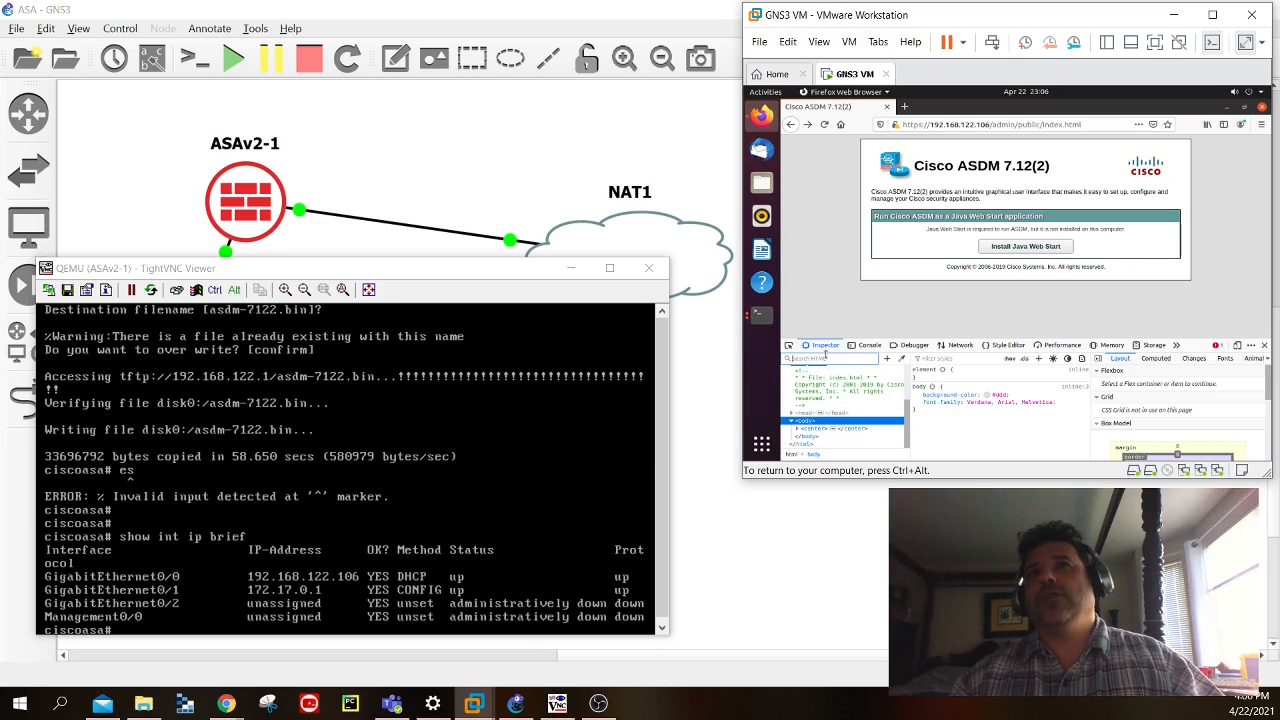
pyautogui.hotkey('ctrl', 'alt')
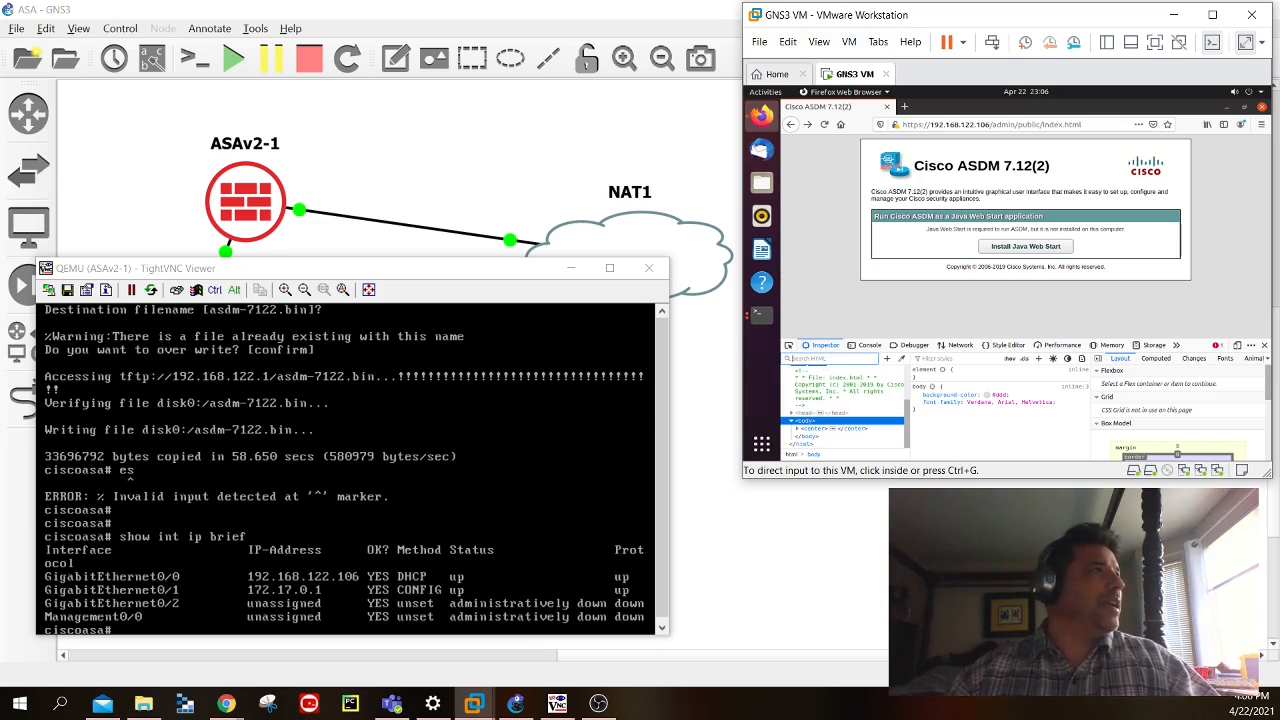
pyautogui.hotkey('alt', 'Tab')
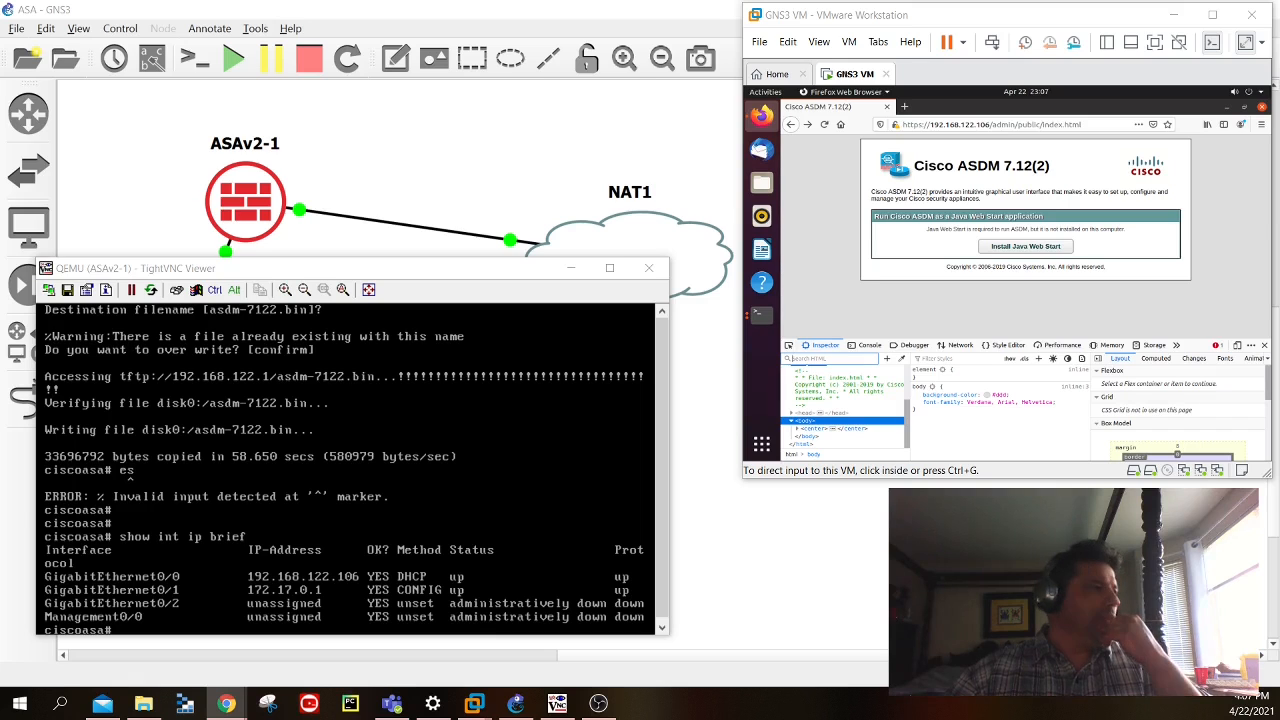
pyautogui.click(832, 358)
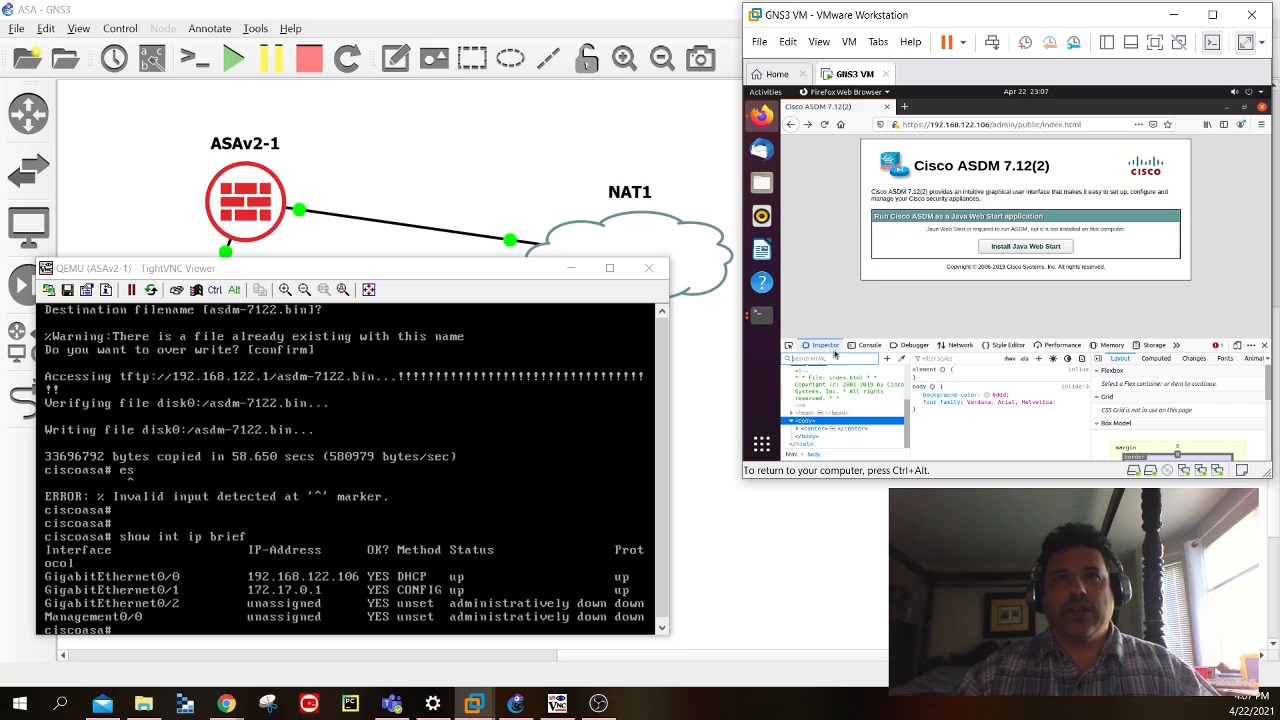
pyautogui.write('jws')
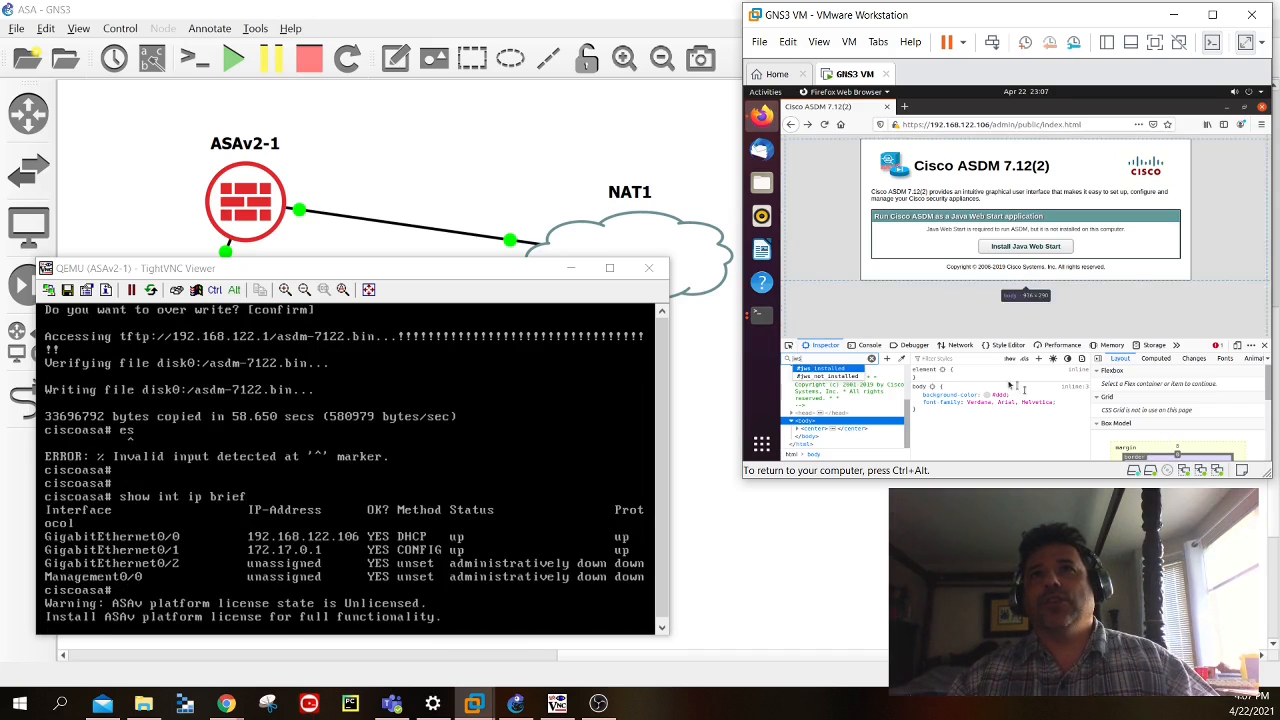
pyautogui.click(807, 370)
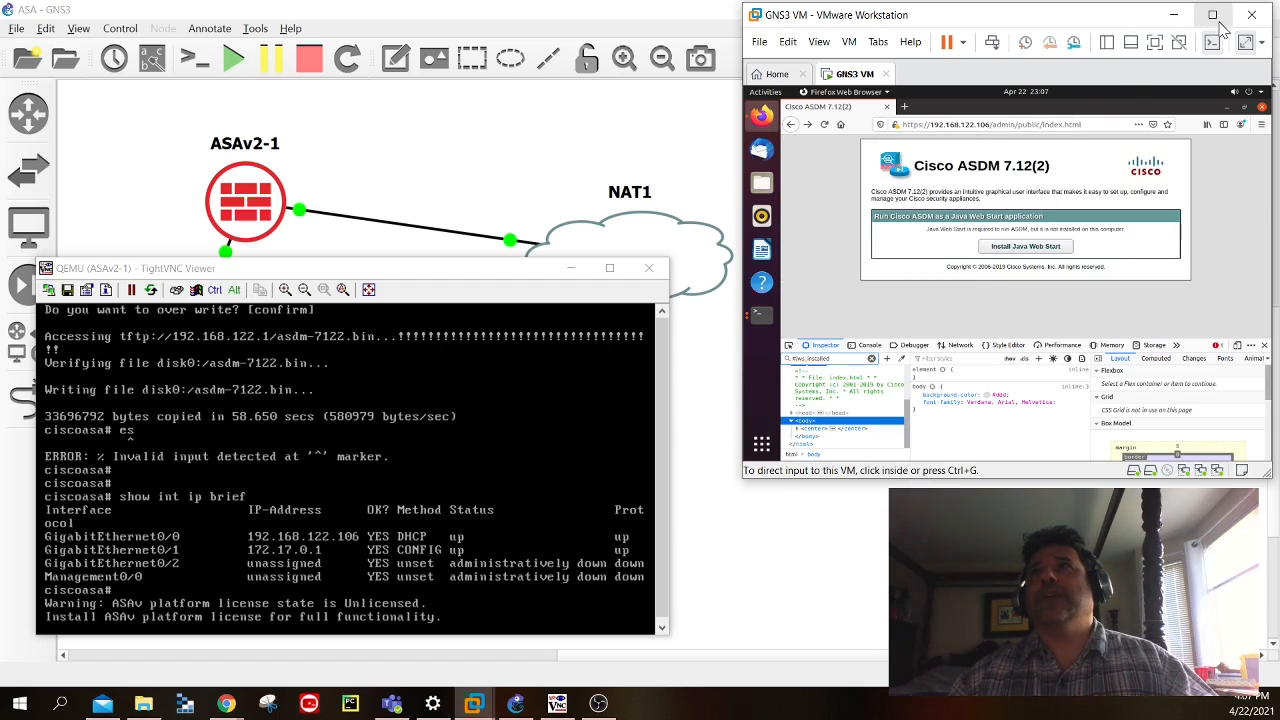
# Maximize the VMware Workstation window and search the page's HTML for display
pyautogui.click(1214, 20)
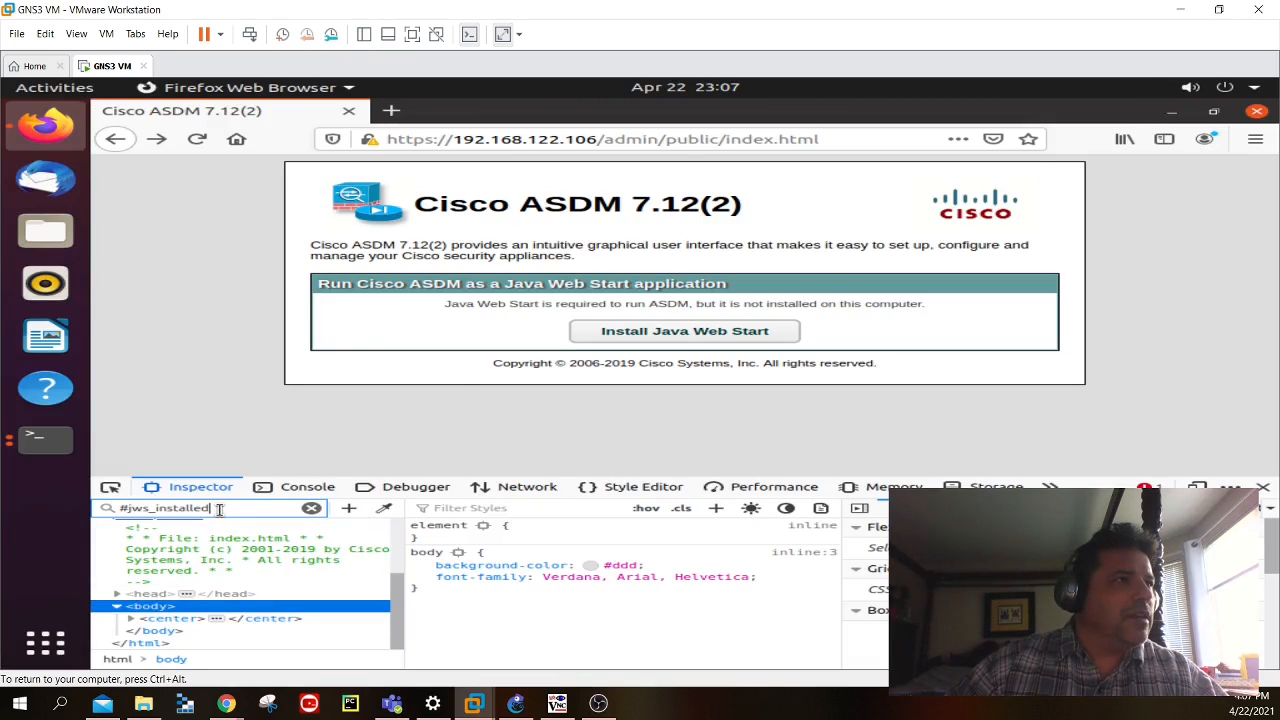
pyautogui.hotkey('ctrl', 'alt')
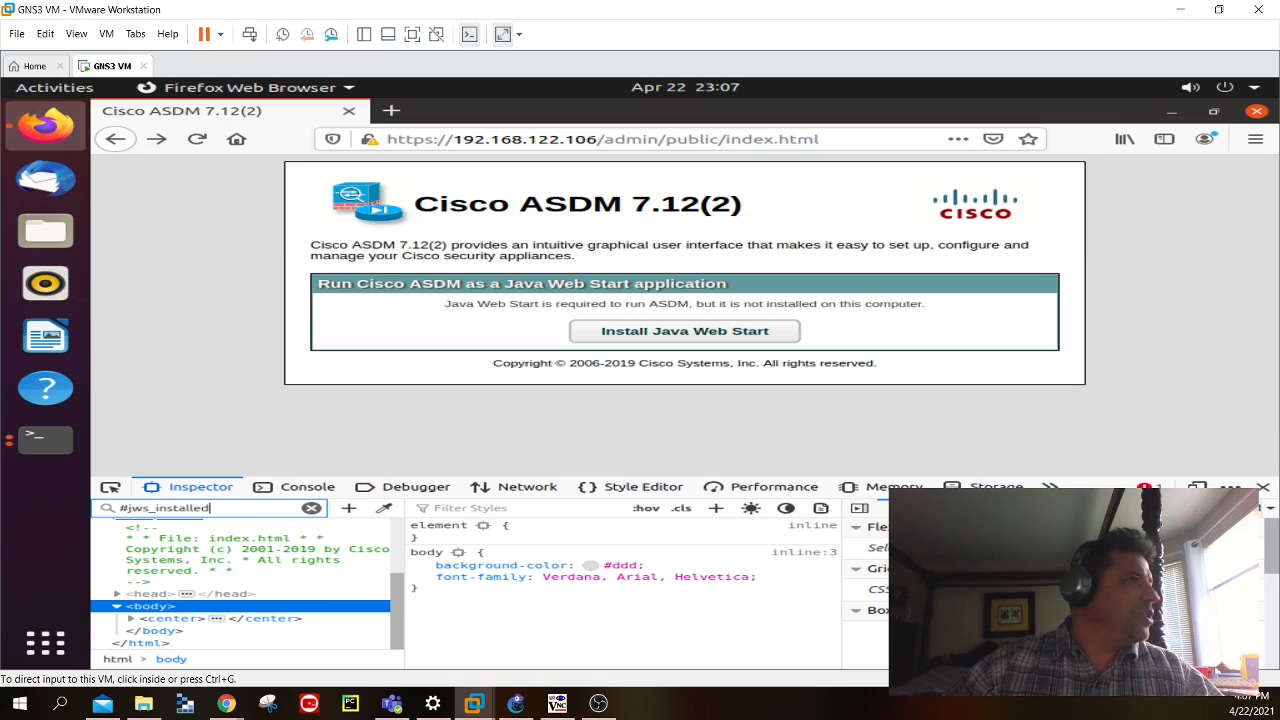
pyautogui.hotkey('alt', 'Tab')
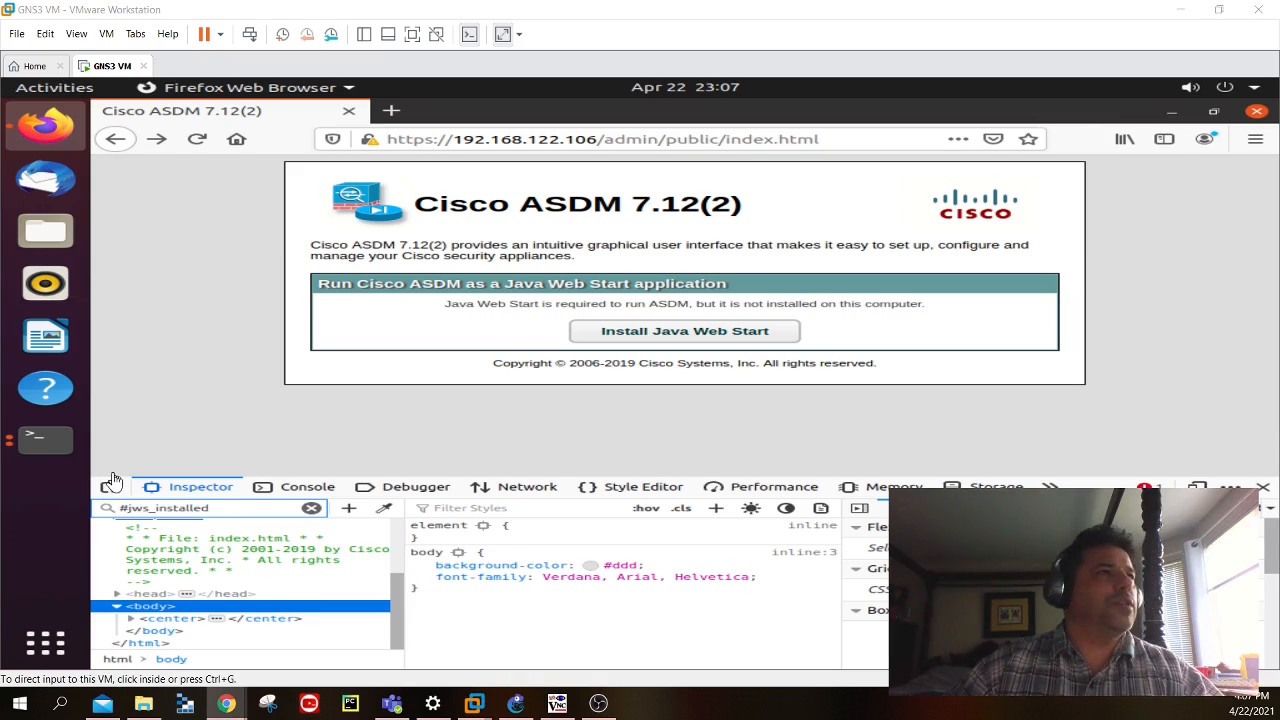
pyautogui.click(230, 509)
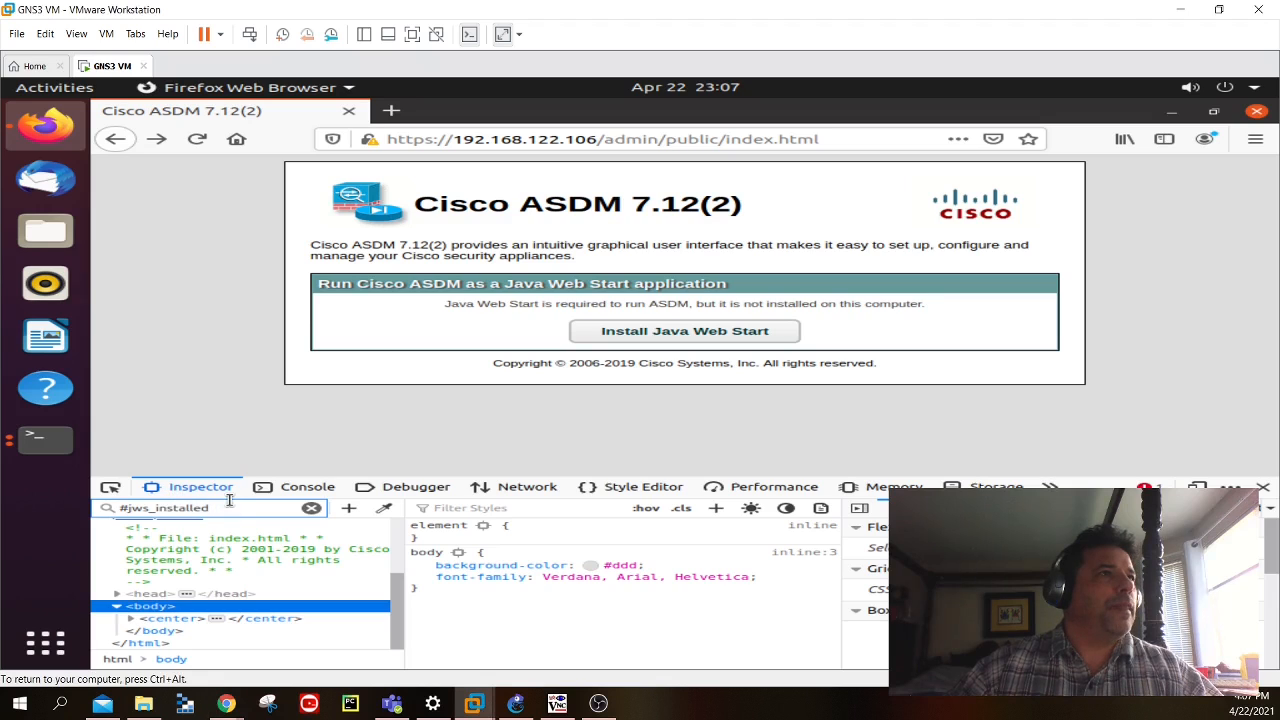
pyautogui.moveTo(228, 509); pyautogui.dragTo(107, 490)
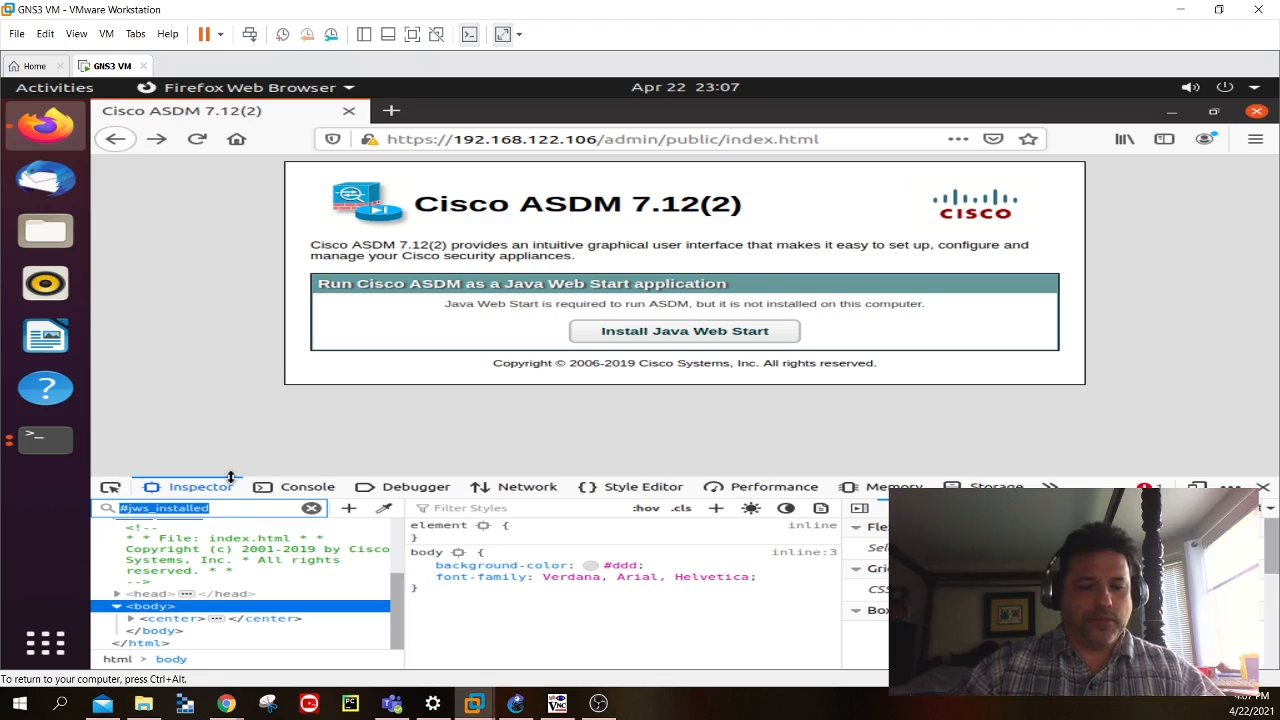
pyautogui.write('display')
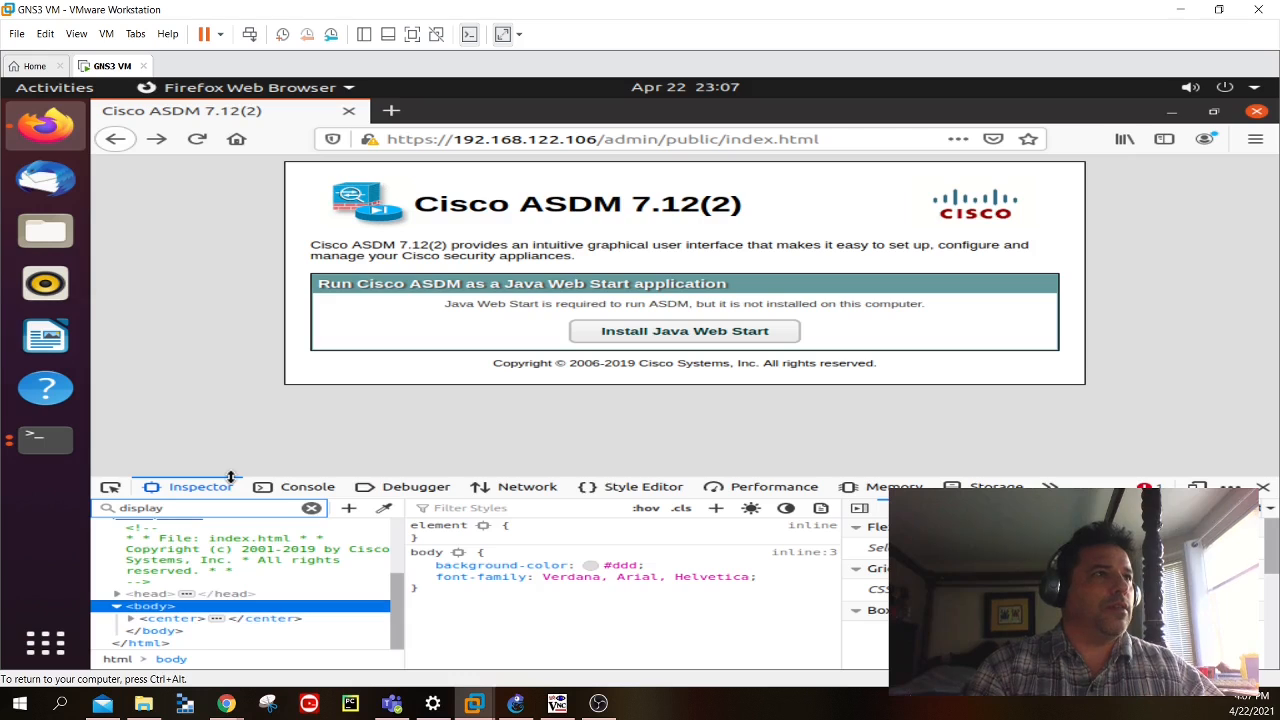
pyautogui.press('Return')
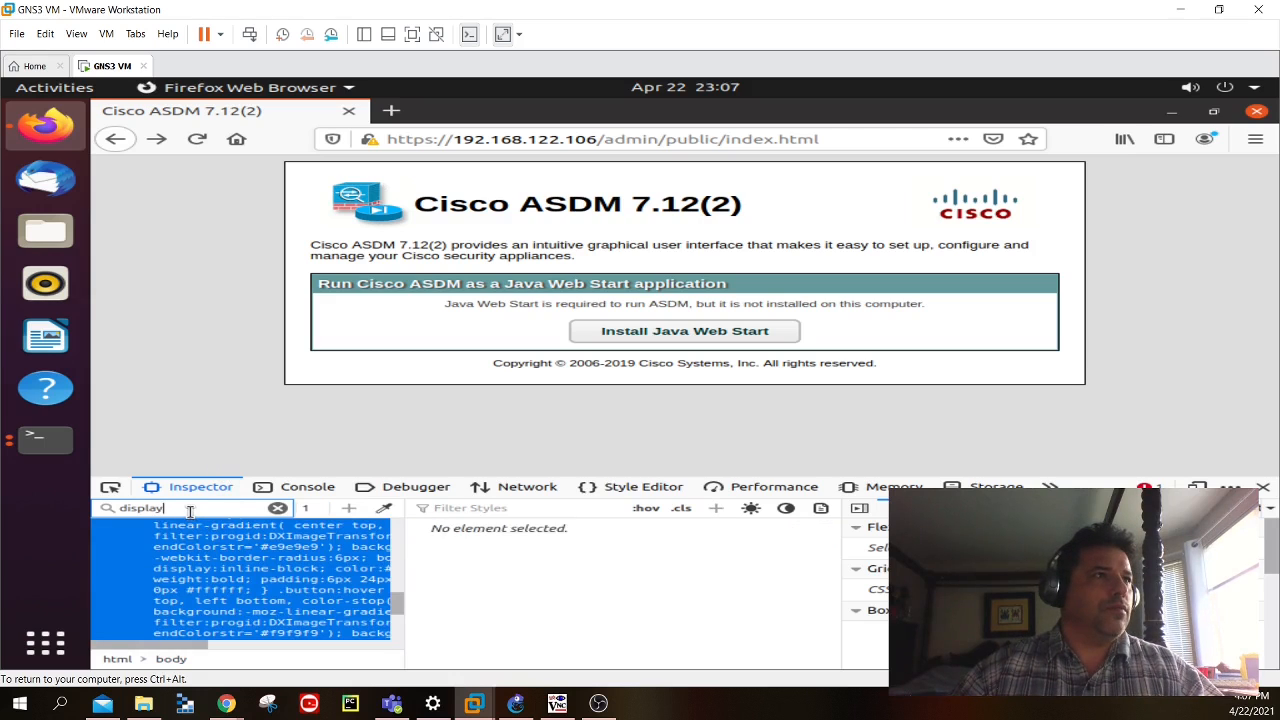
# Search the page's HTML for jws and choose #jws_not_installed to select that div in the Inspector
pyautogui.moveTo(186, 512); pyautogui.dragTo(106, 511)
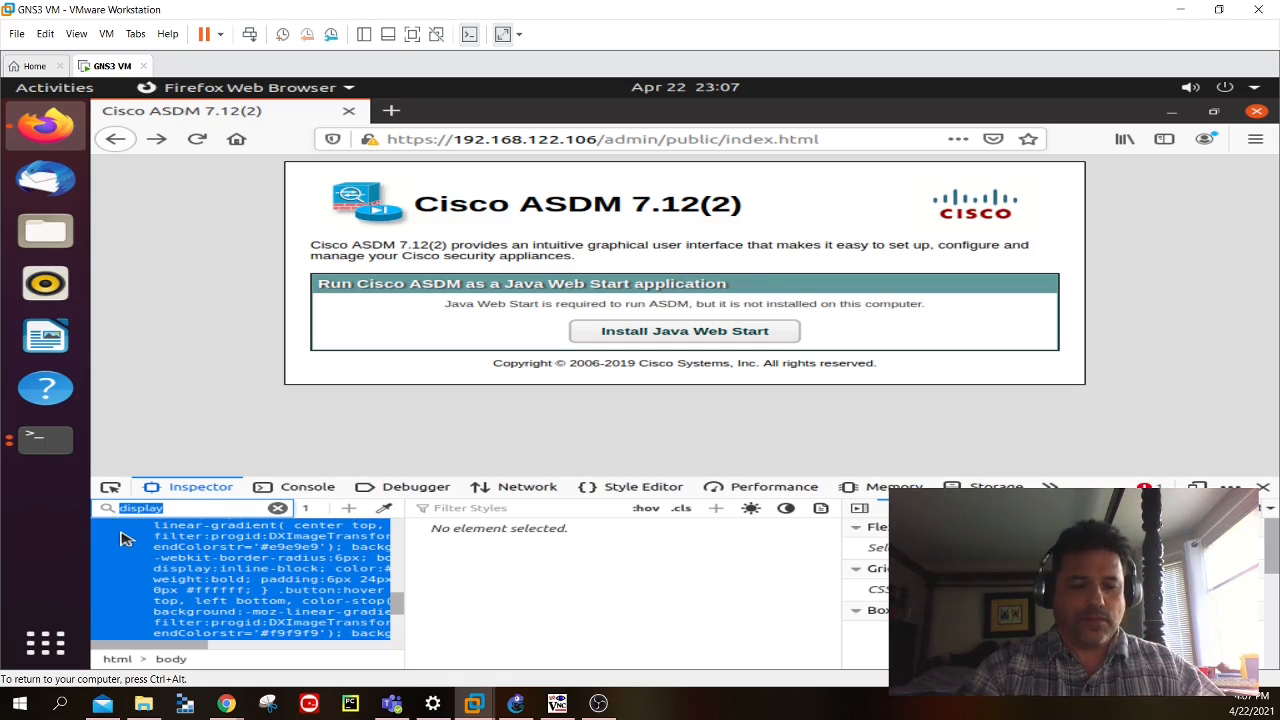
pyautogui.write('jw')
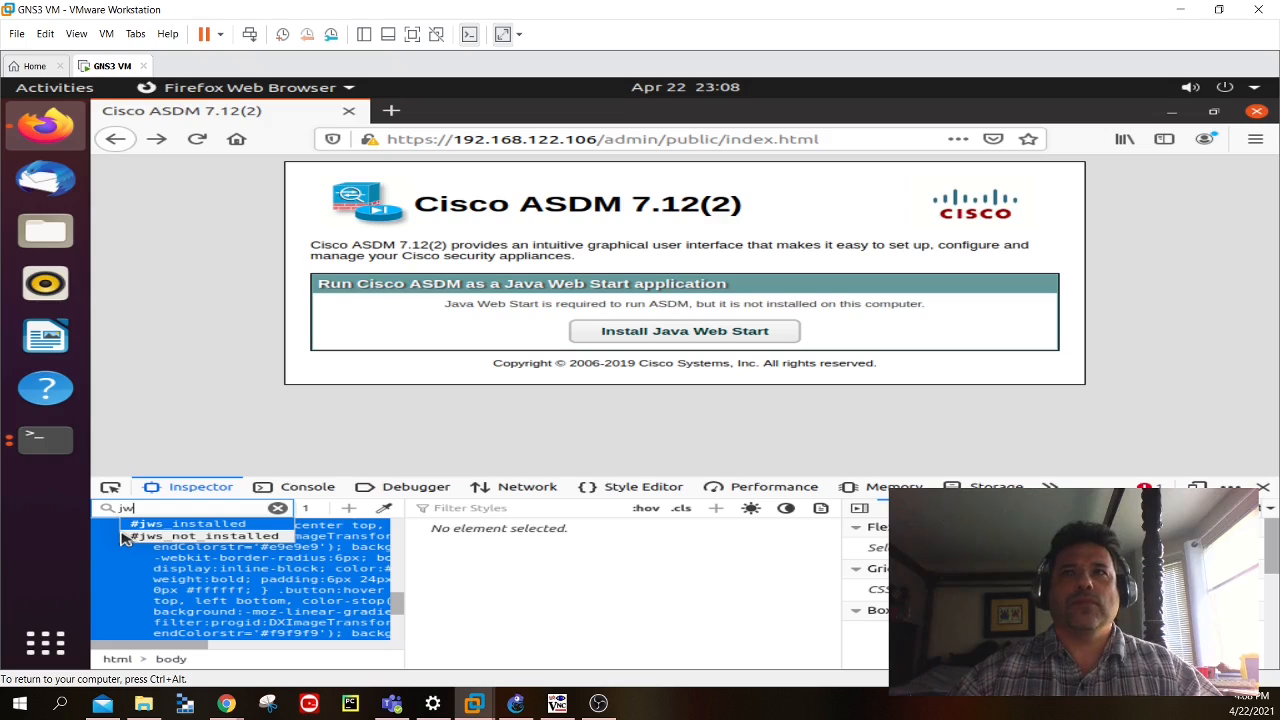
pyautogui.write('s')
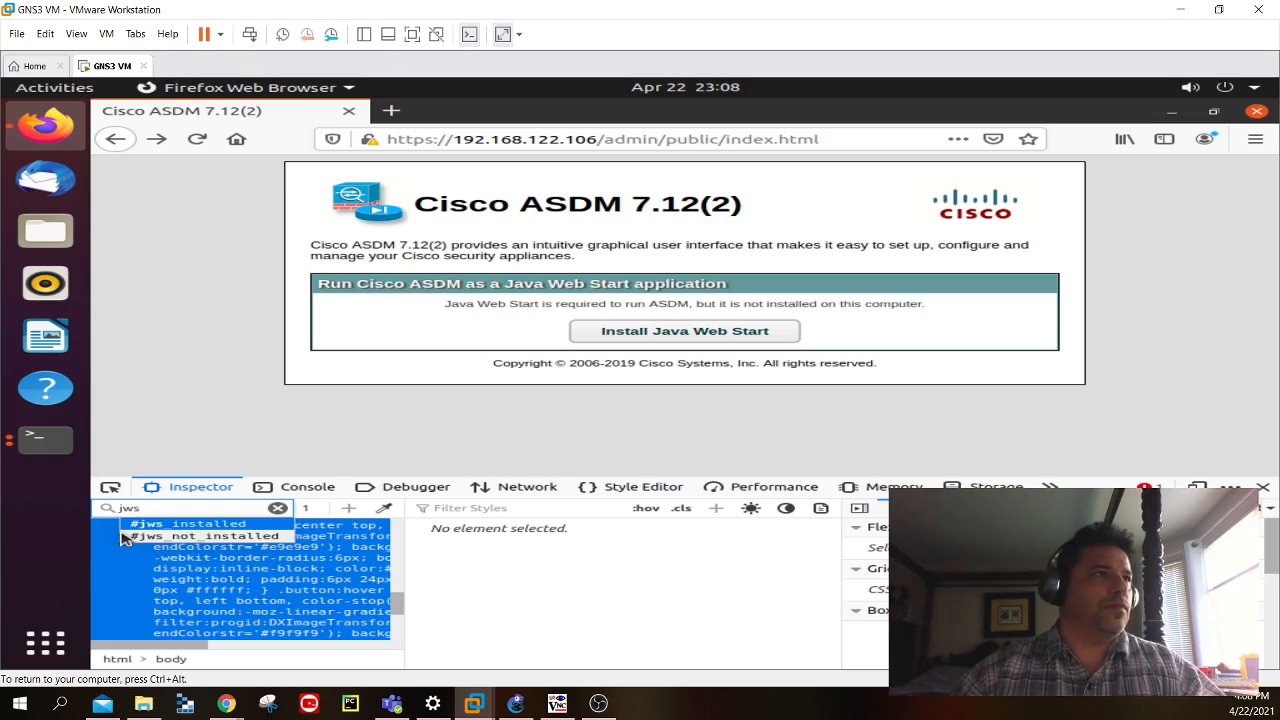
pyautogui.click(150, 537)
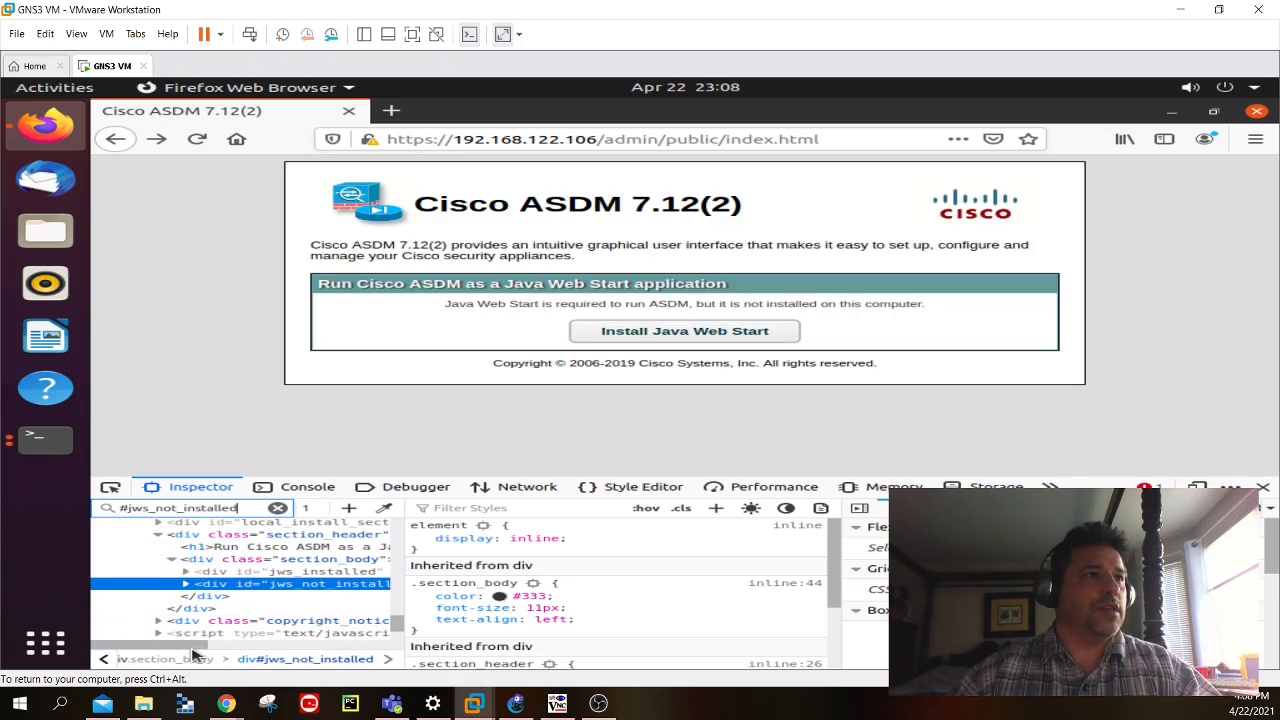
# Set the display style of the jws_installed div to inline in the Inspector and choose Run ASDM on the page
pyautogui.moveTo(195, 653); pyautogui.dragTo(265, 655)
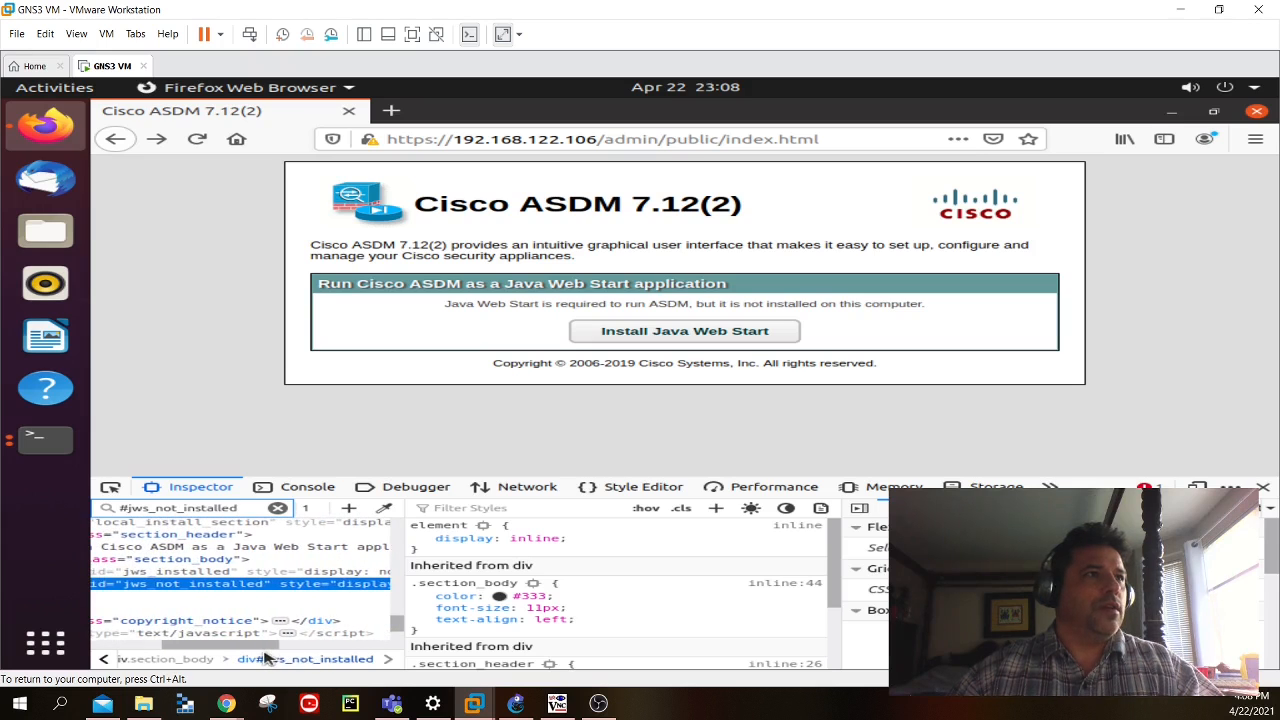
pyautogui.moveTo(265, 653); pyautogui.dragTo(310, 651)
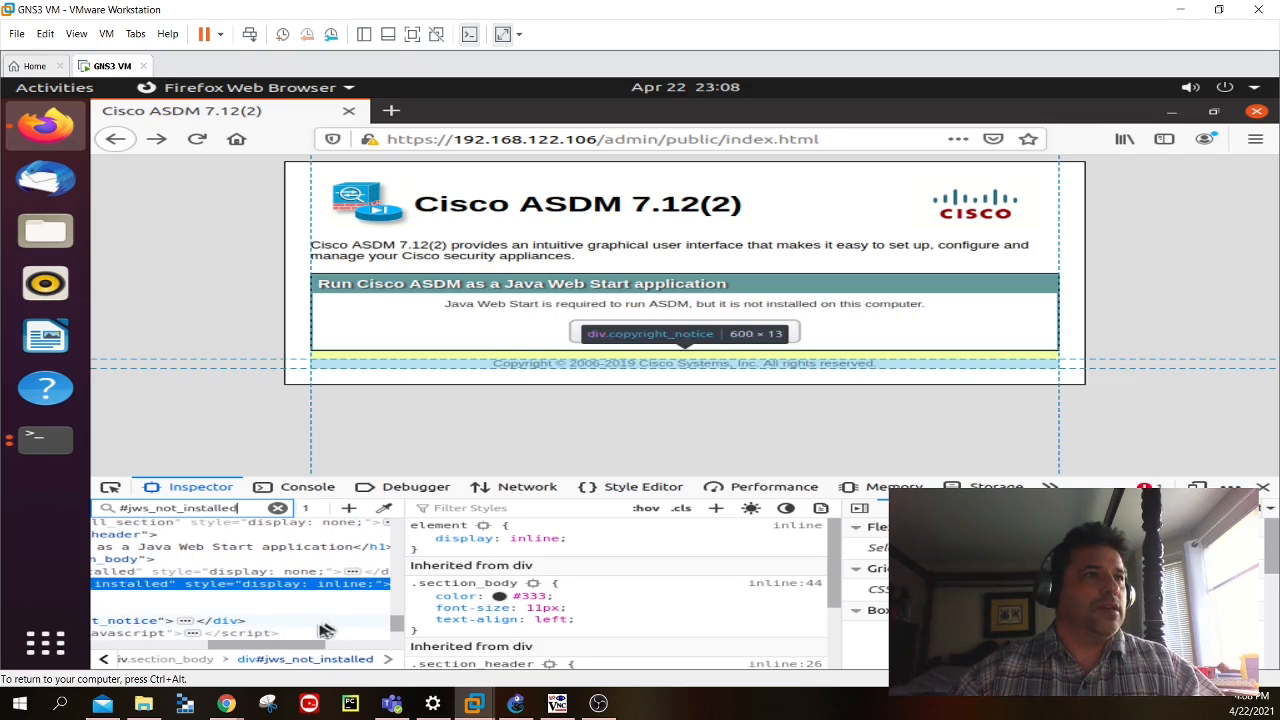
pyautogui.click(313, 572)
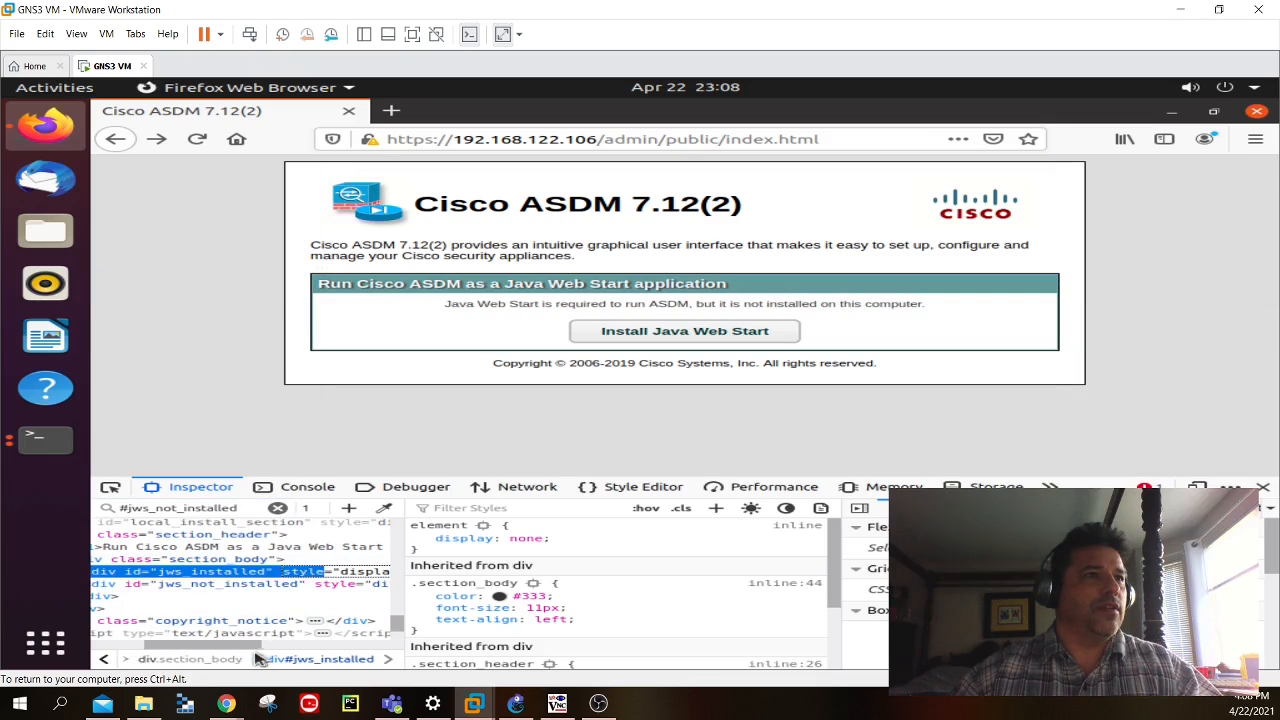
pyautogui.moveTo(262, 650); pyautogui.dragTo(320, 651)
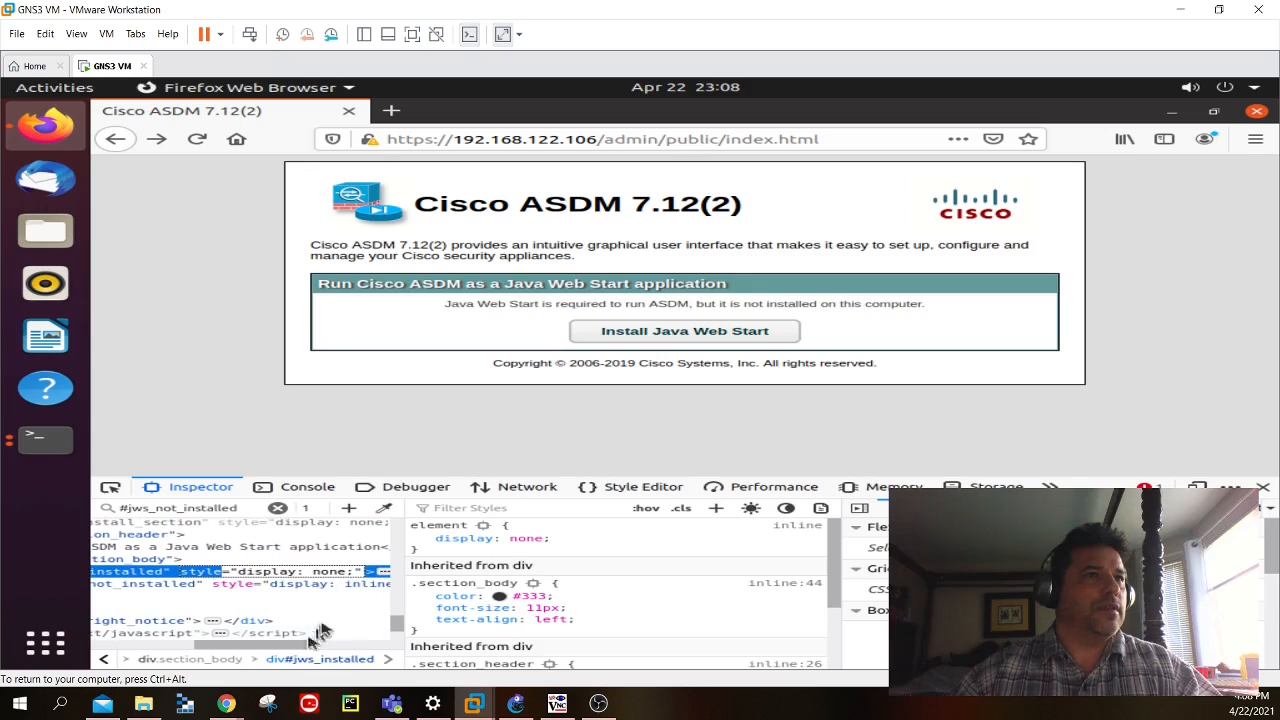
pyautogui.doubleClick(318, 572)
pyautogui.moveTo(313, 572); pyautogui.dragTo(349, 574)
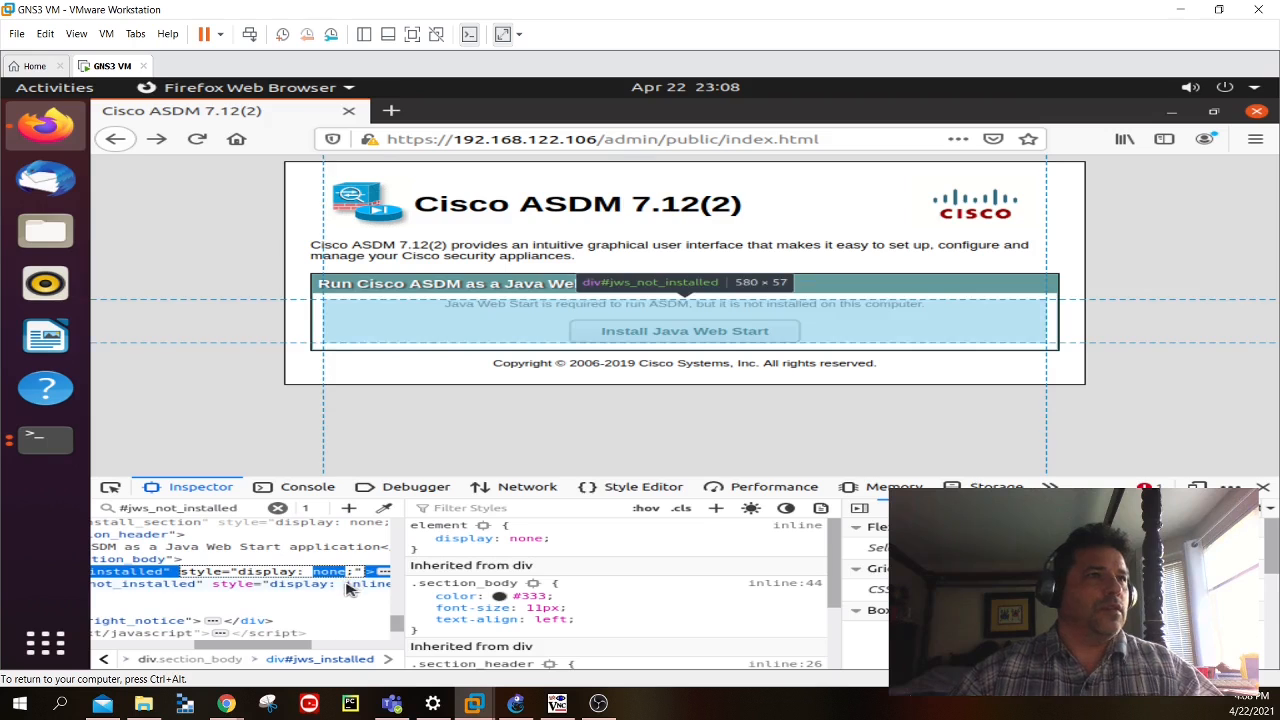
pyautogui.write('inli')
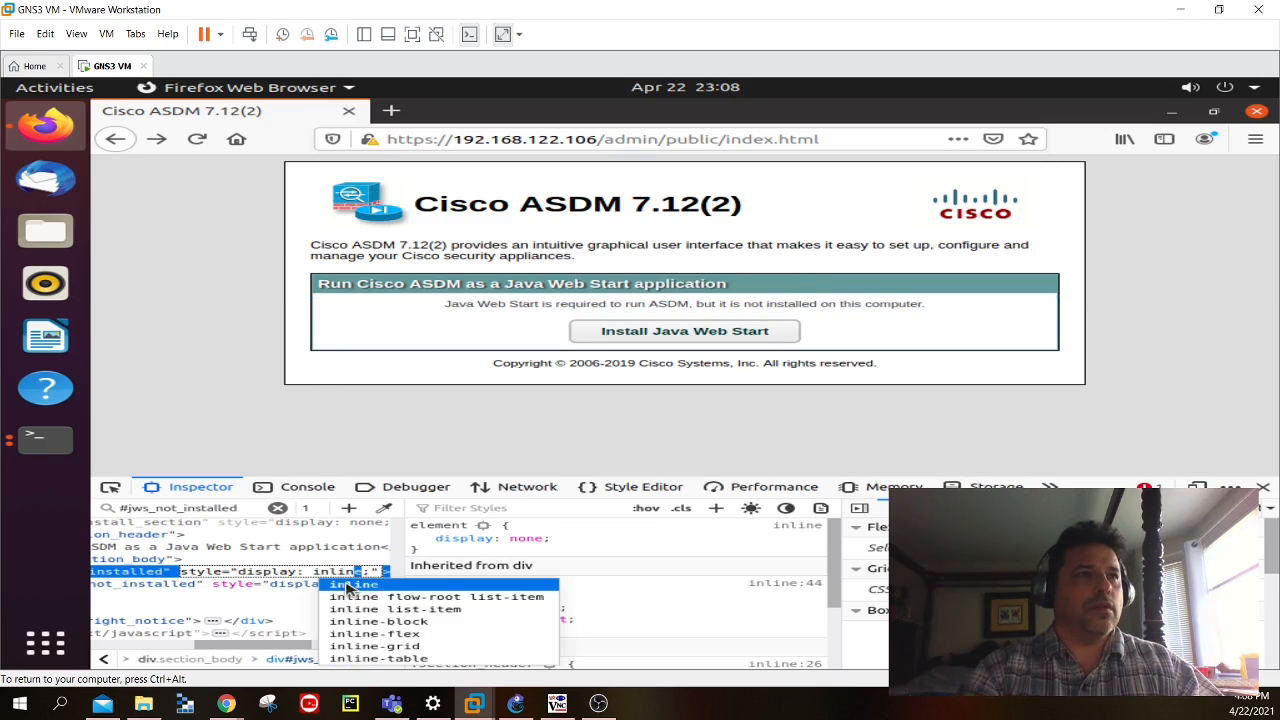
pyautogui.press('Return')
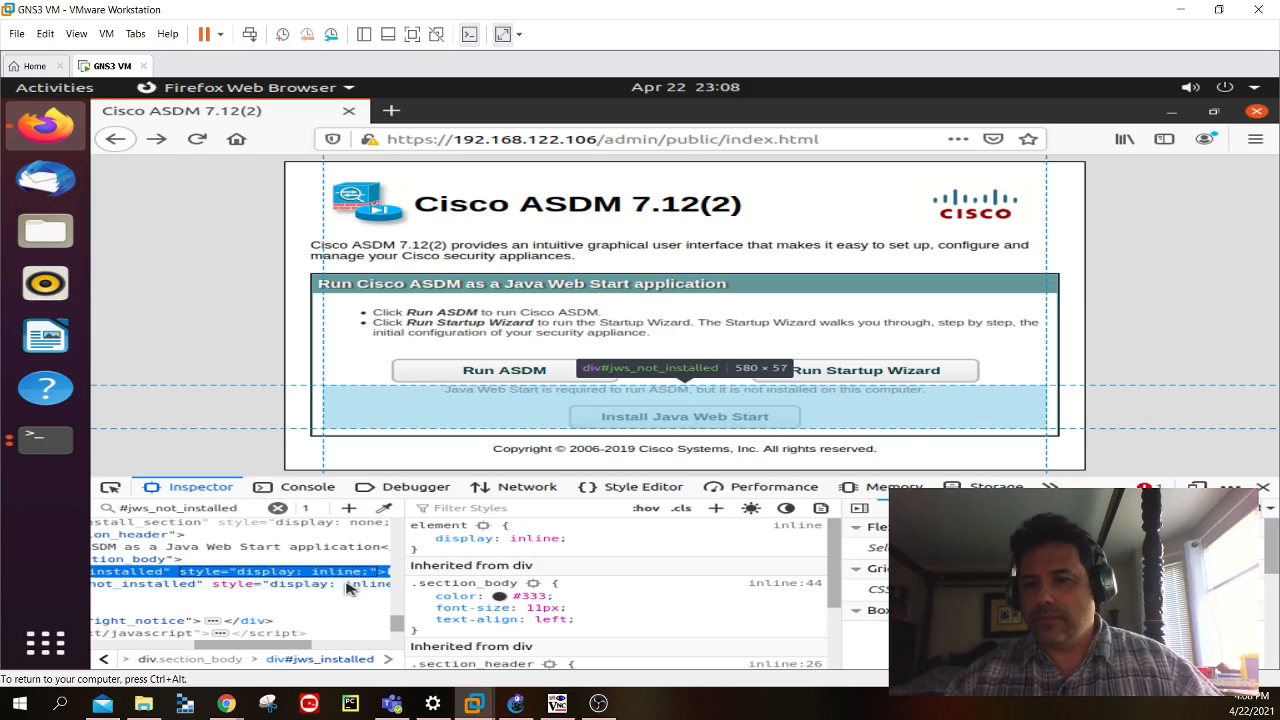
pyautogui.click(508, 372)
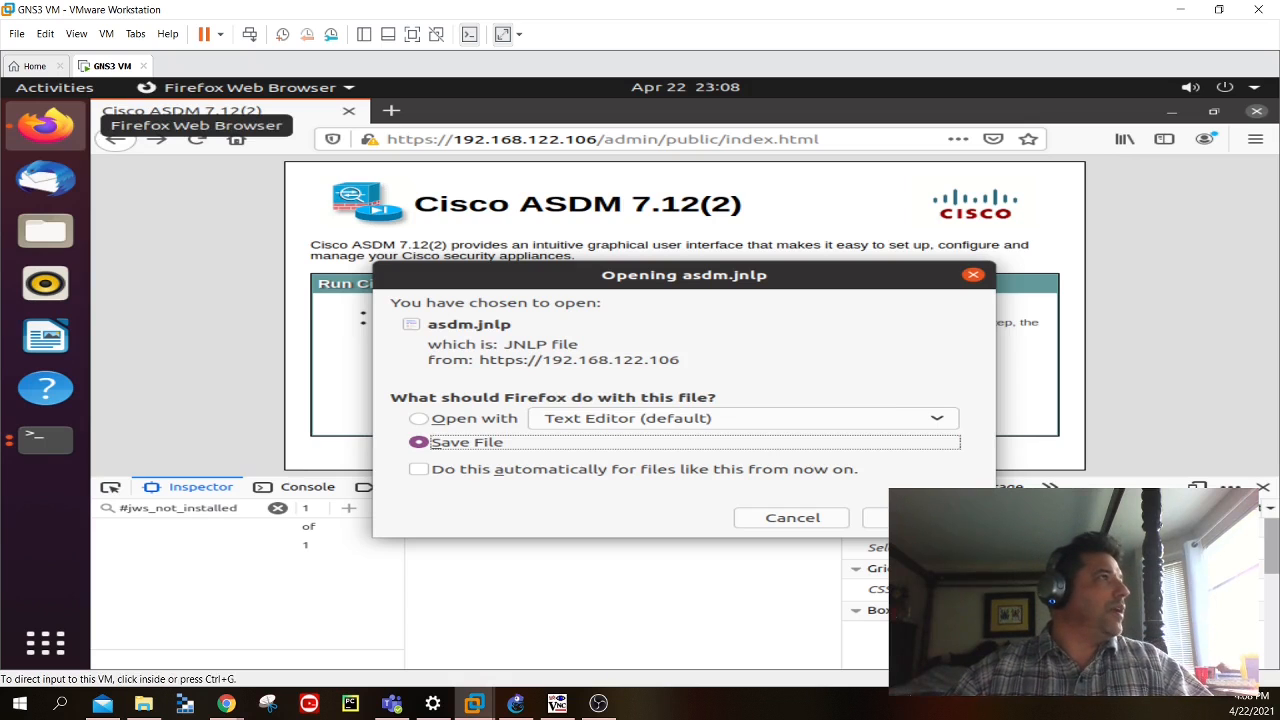
# Switch to Chrome, maximize it and review the article on running Cisco ASDM as a Java Web Start application, then minimize it
pyautogui.hotkey('alt', 'Tab')
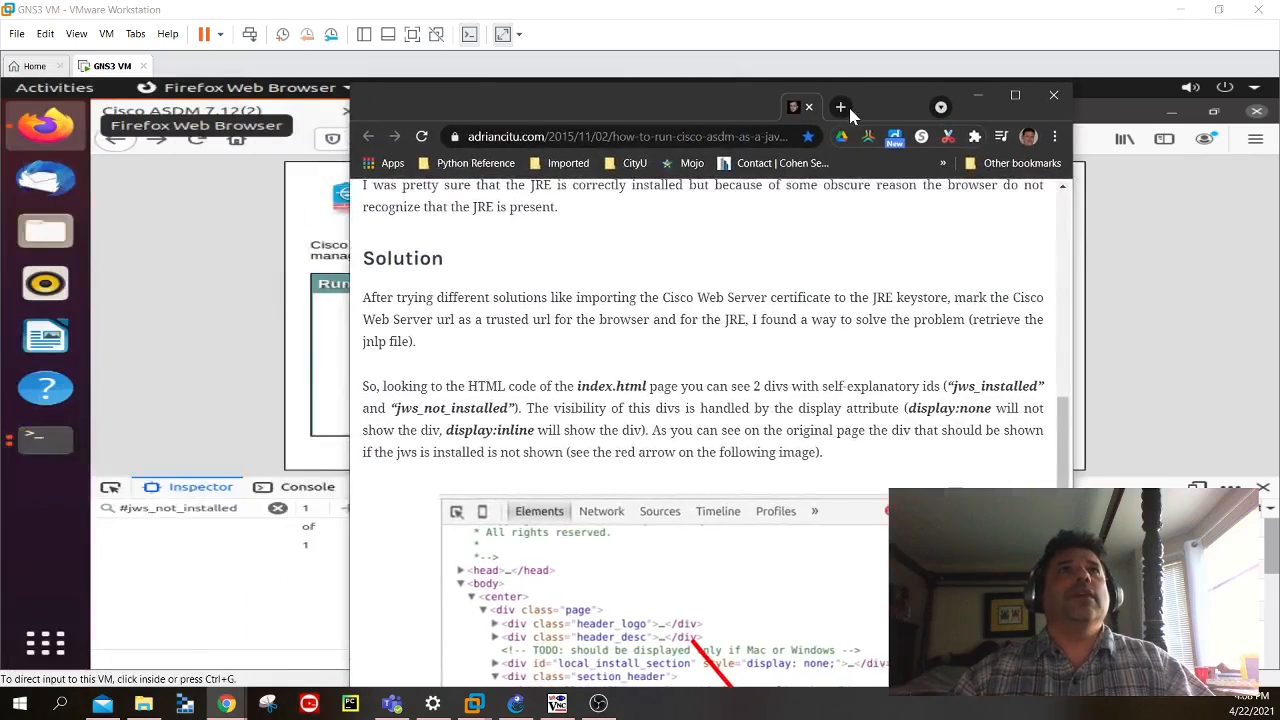
pyautogui.doubleClick(848, 104)
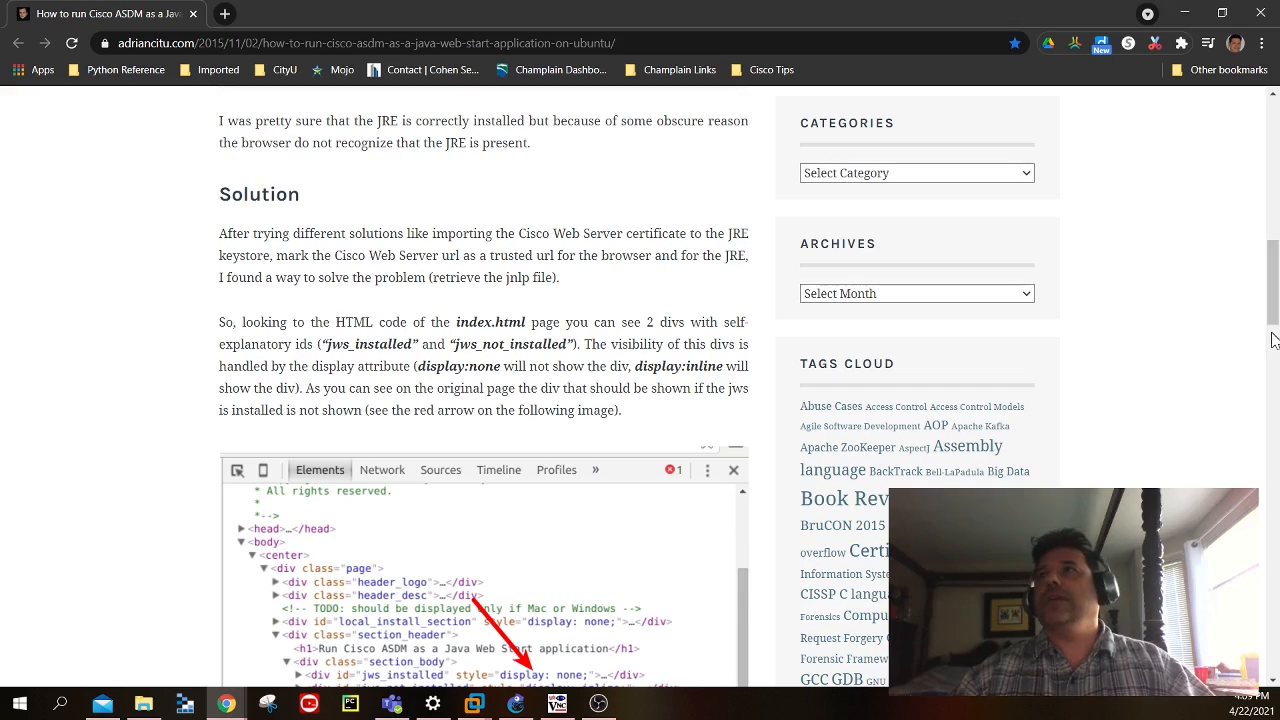
pyautogui.moveTo(1273, 338); pyautogui.dragTo(1273, 173)
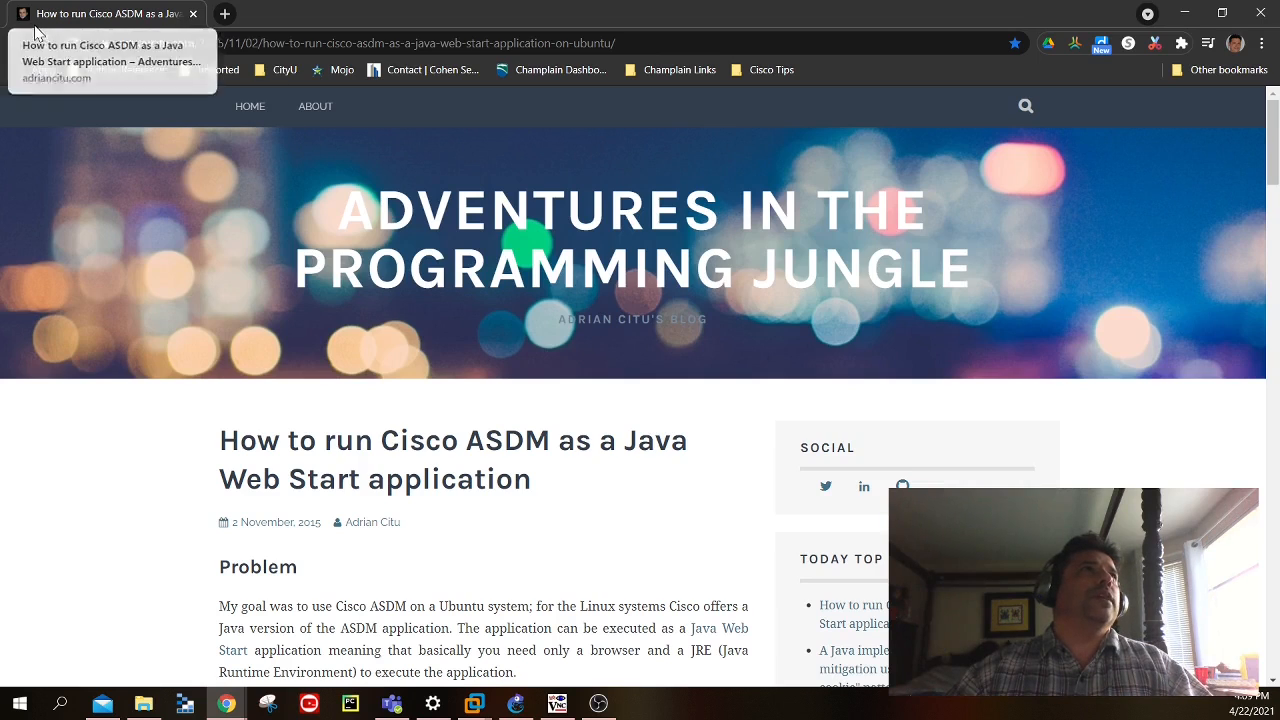
pyautogui.scroll(-4, 784, 339)
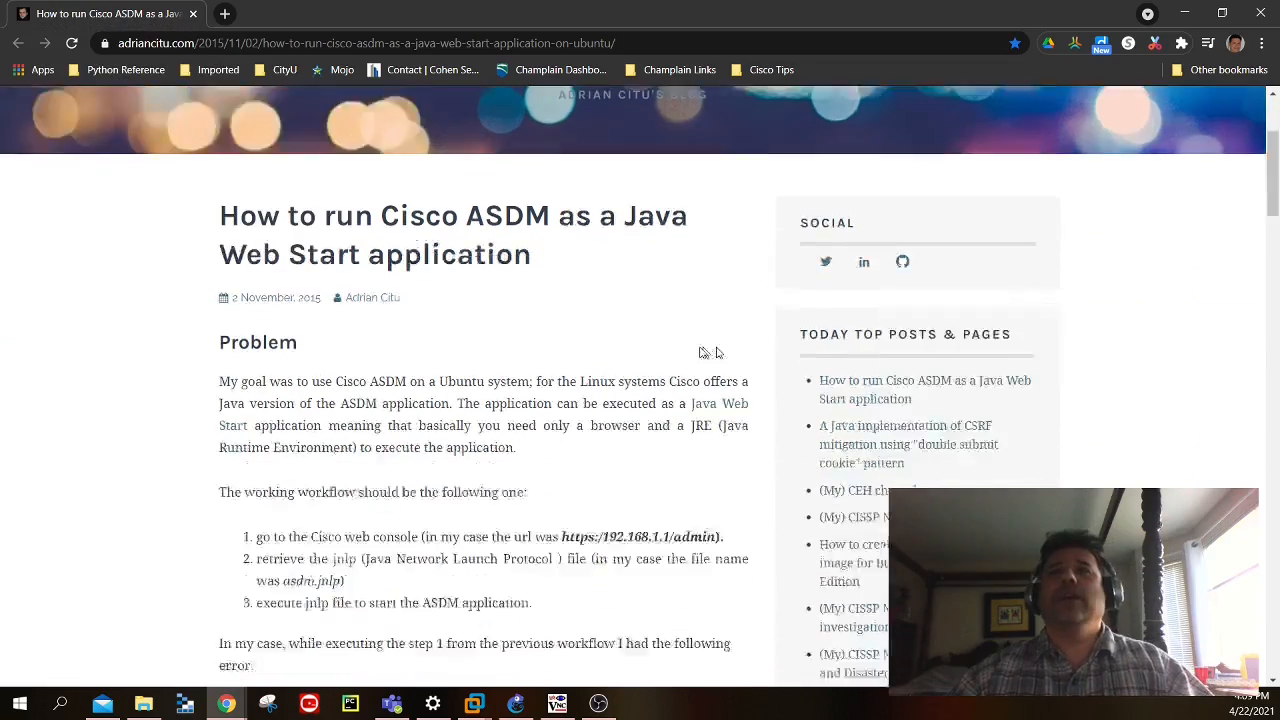
pyautogui.scroll(-10, 517, 338)
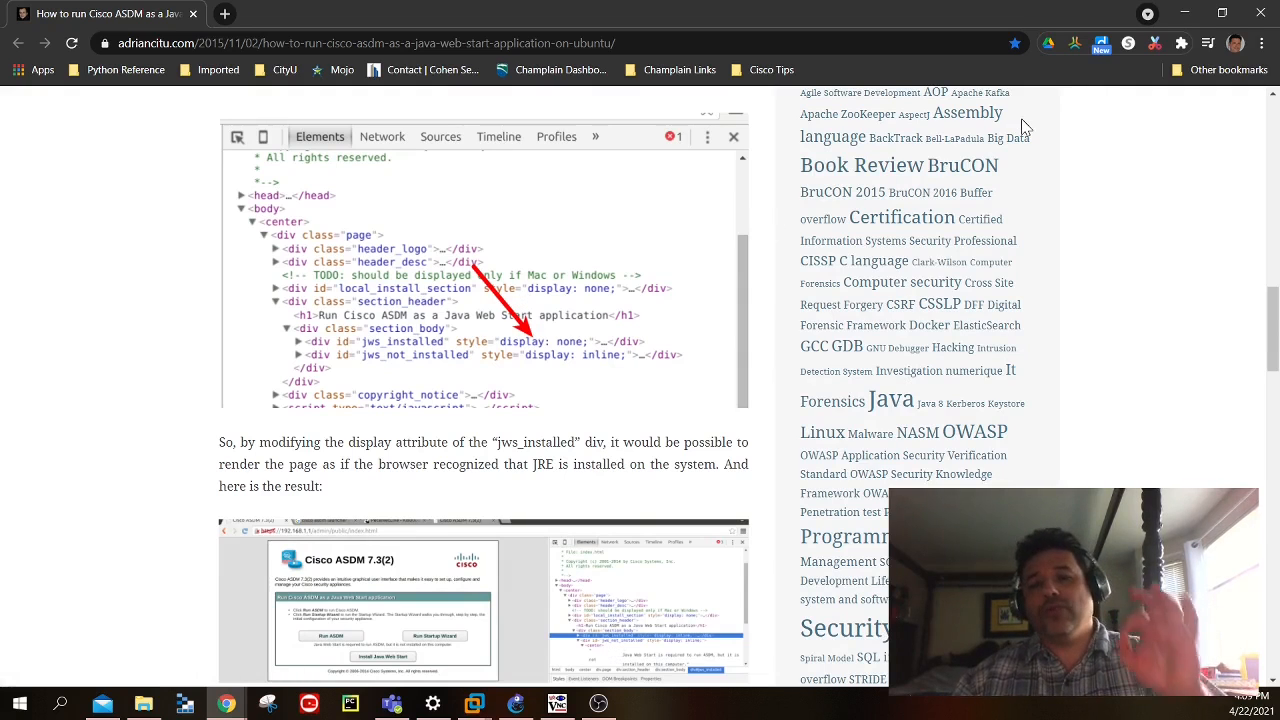
pyautogui.click(1180, 13)
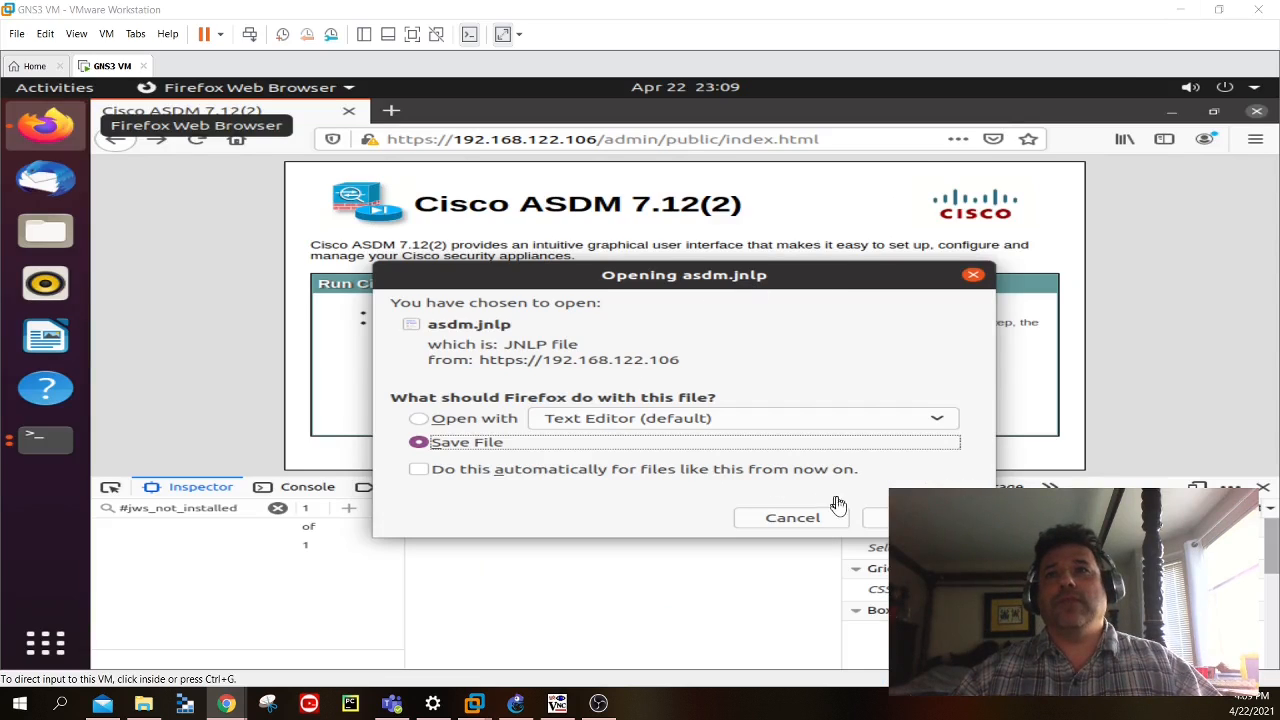
# Save the asdm.jnlp file, minimize Firefox and list the Downloads folder's files in the terminal
pyautogui.click(900, 517)
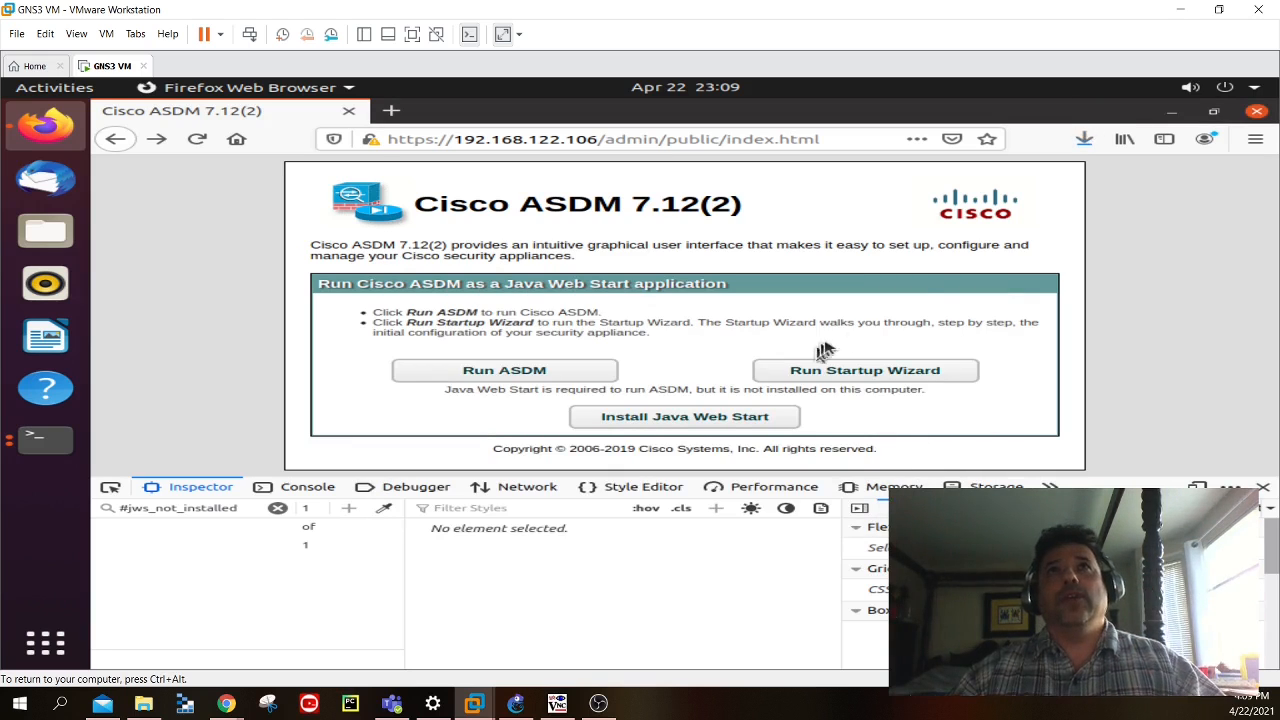
pyautogui.click(1172, 111)
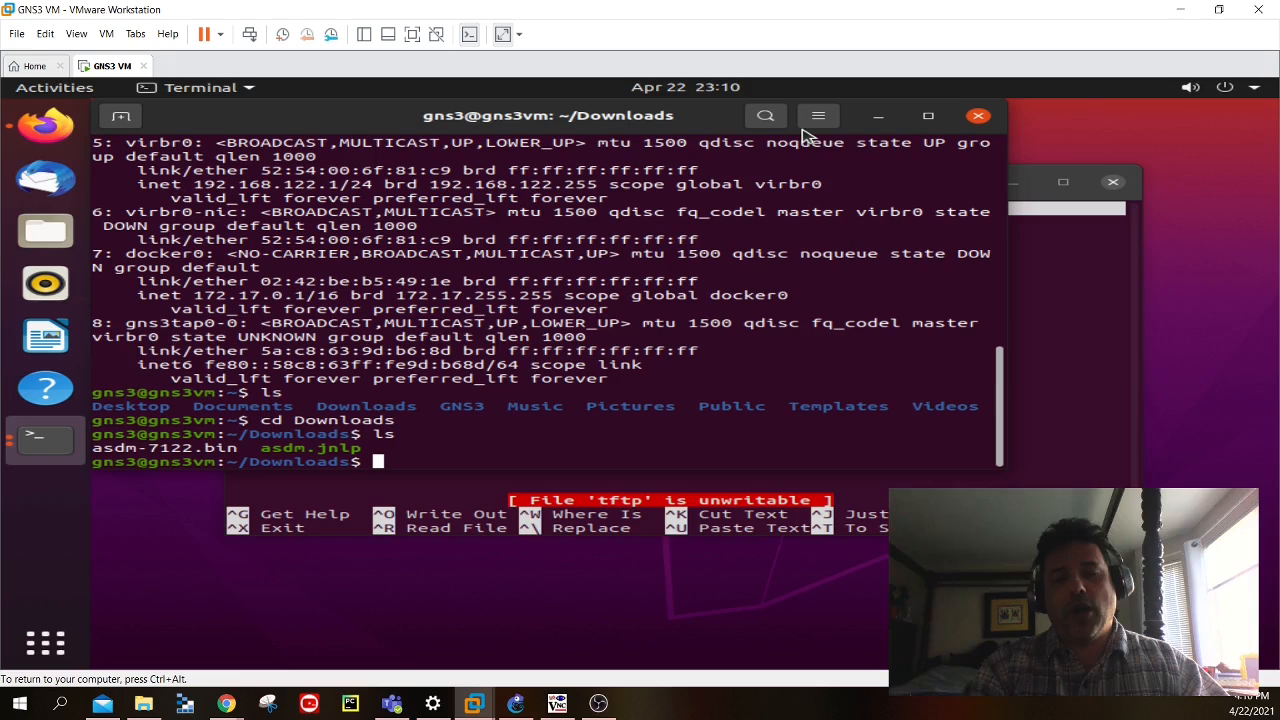
pyautogui.write('ls')
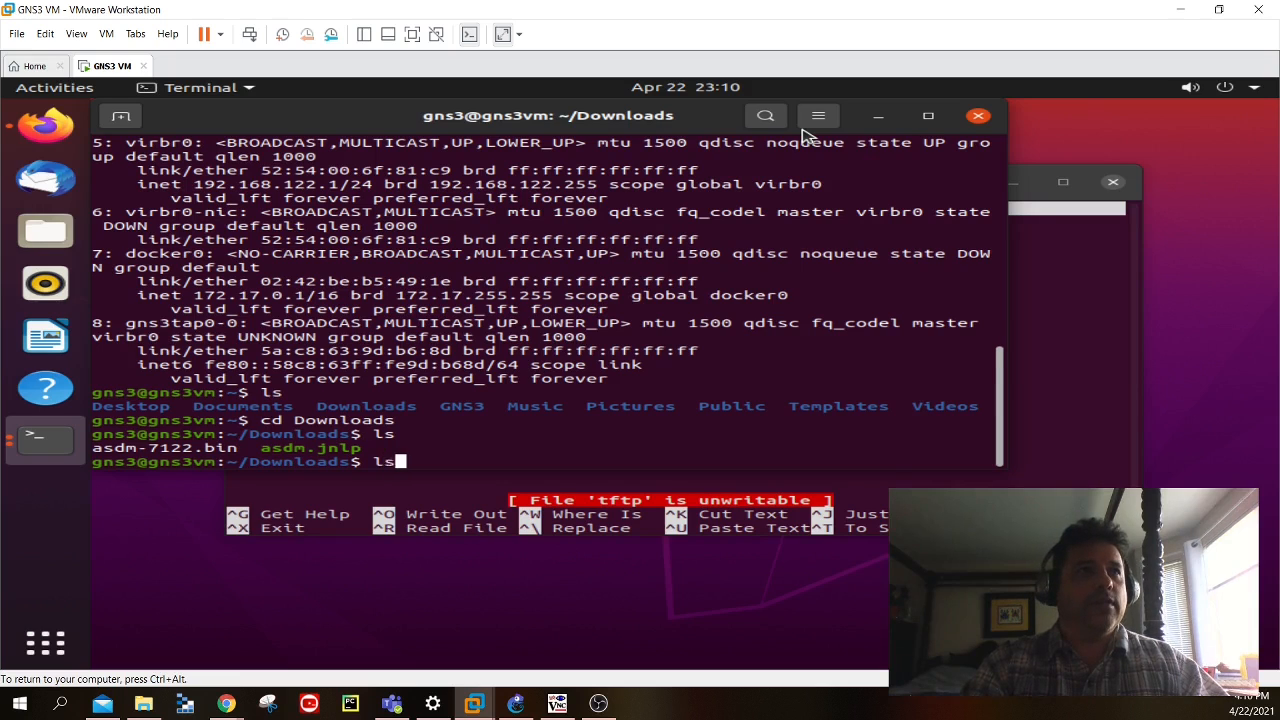
pyautogui.press('Return')
# Make asdm.jnlp executable with chmod +x and list the folder again
pyautogui.write('chmod ')
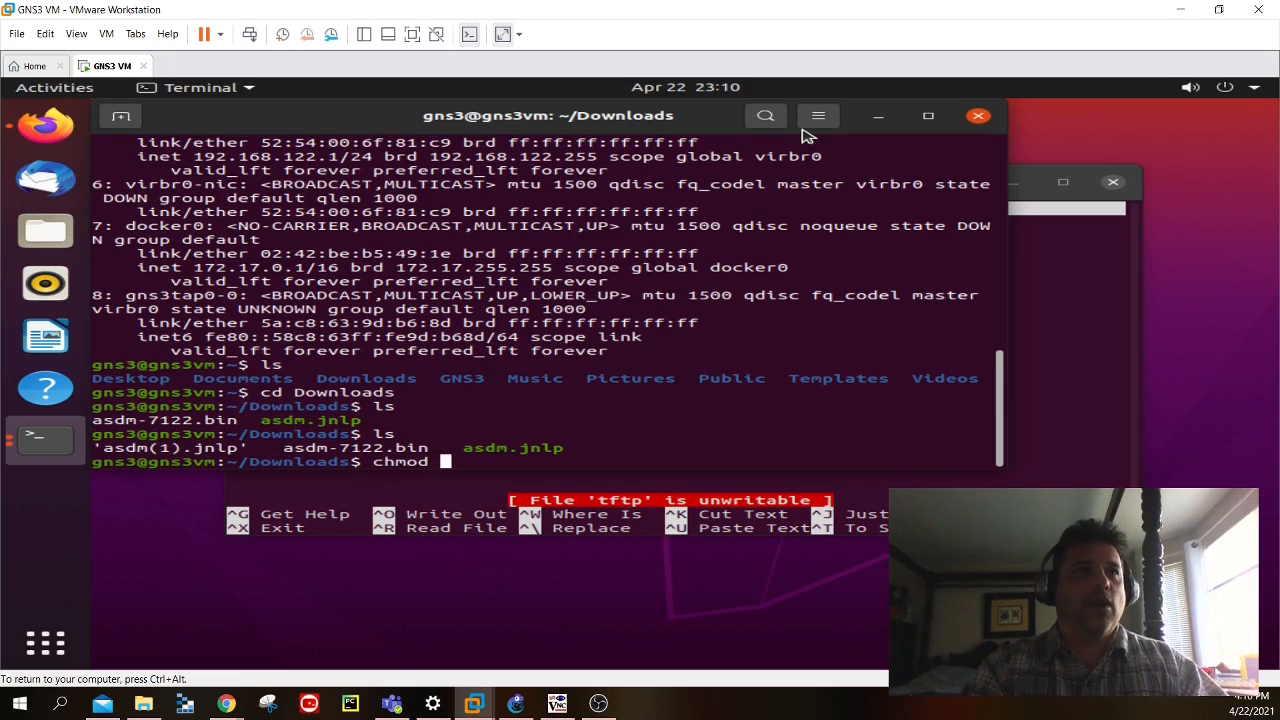
pyautogui.write('+x a')
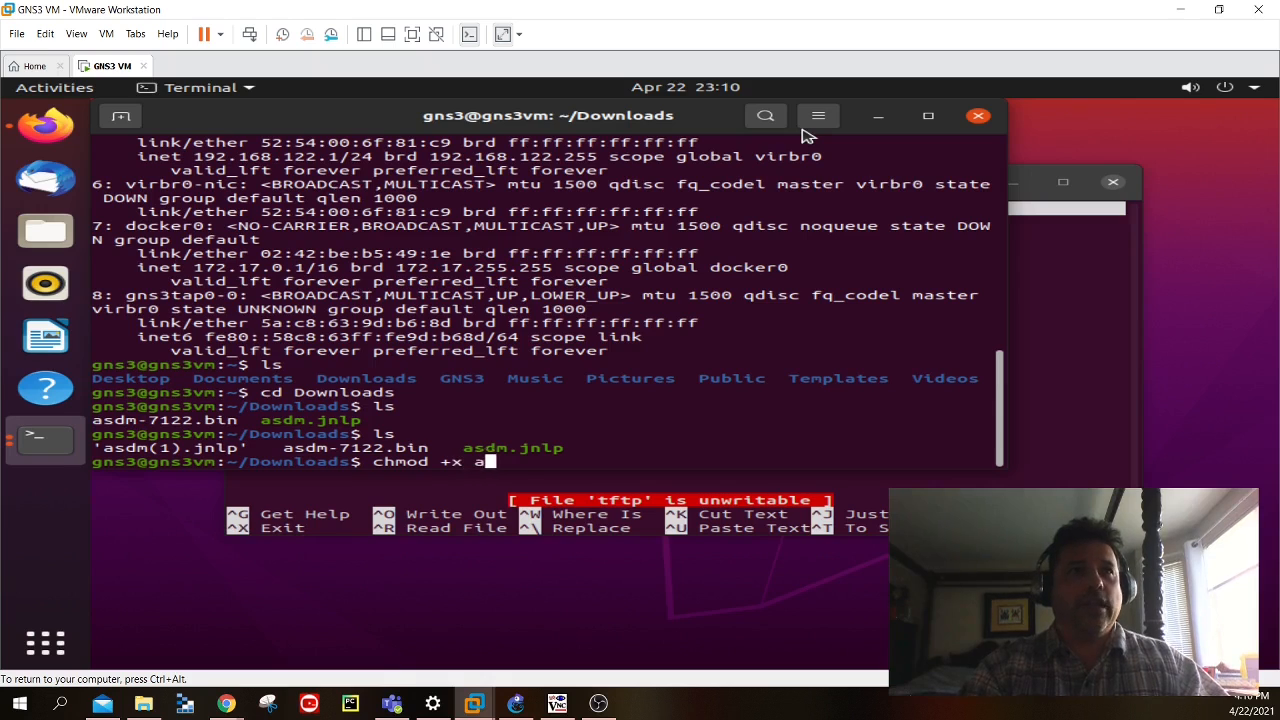
pyautogui.write('sdm.jn')
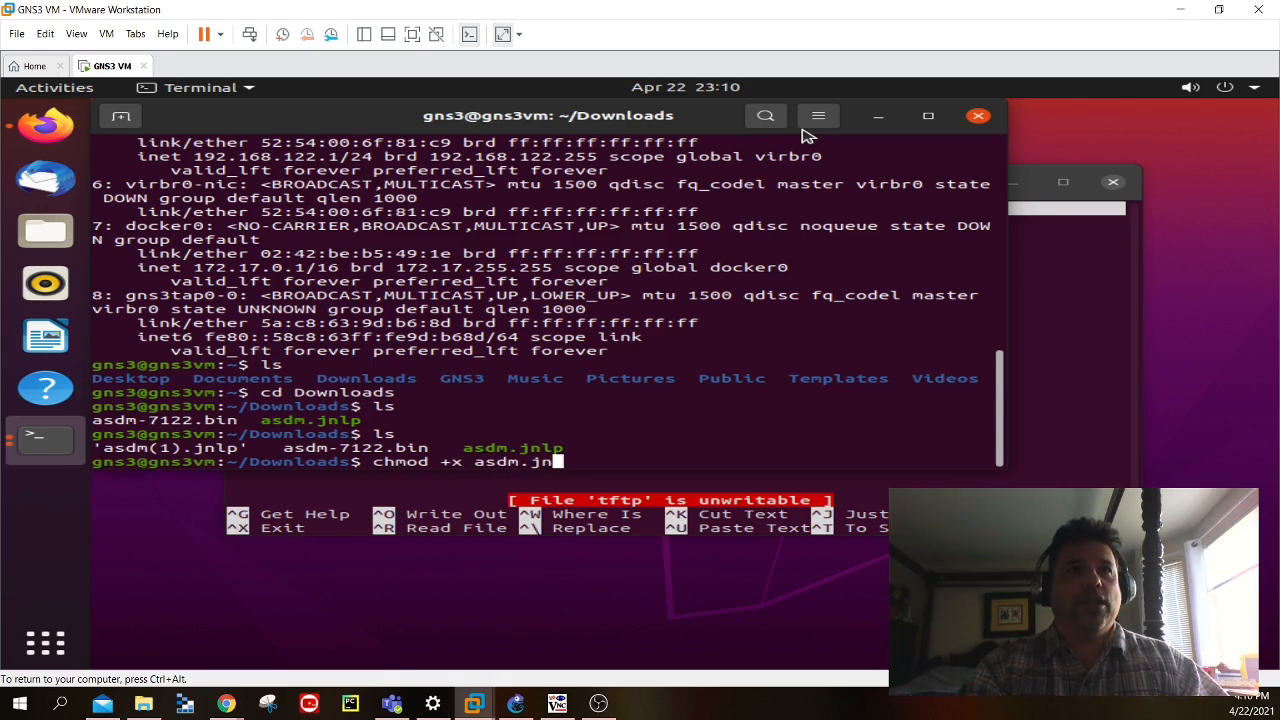
pyautogui.write('lp')
pyautogui.press('Return')
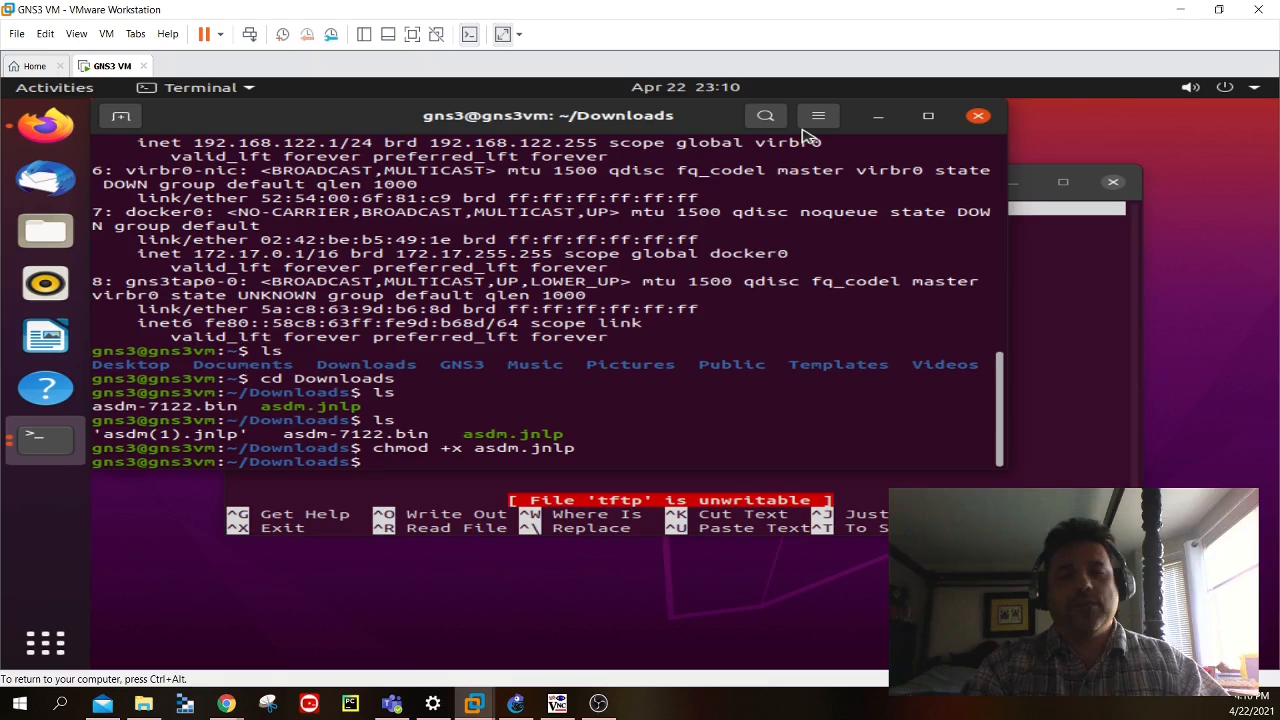
pyautogui.write('ls')
pyautogui.press('Return')
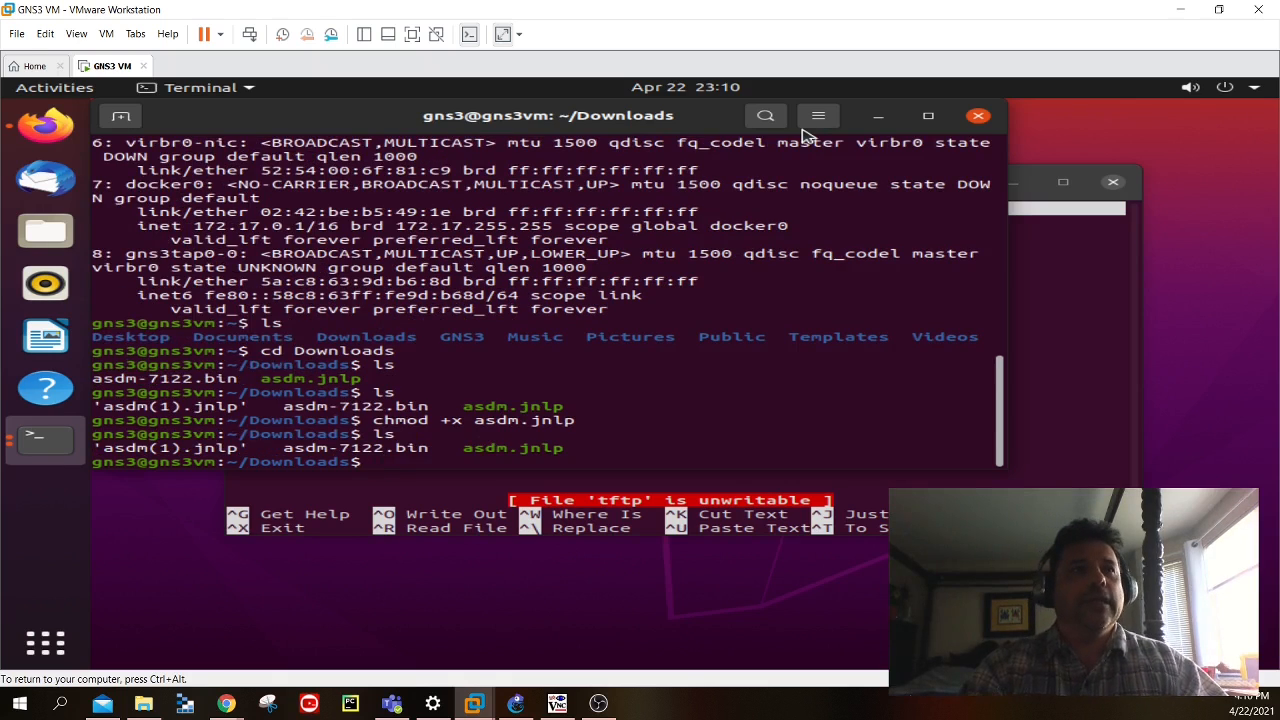
# Launch the ASDM file from the terminal with javaws ./asdm.jnlp
pyautogui.write('java')
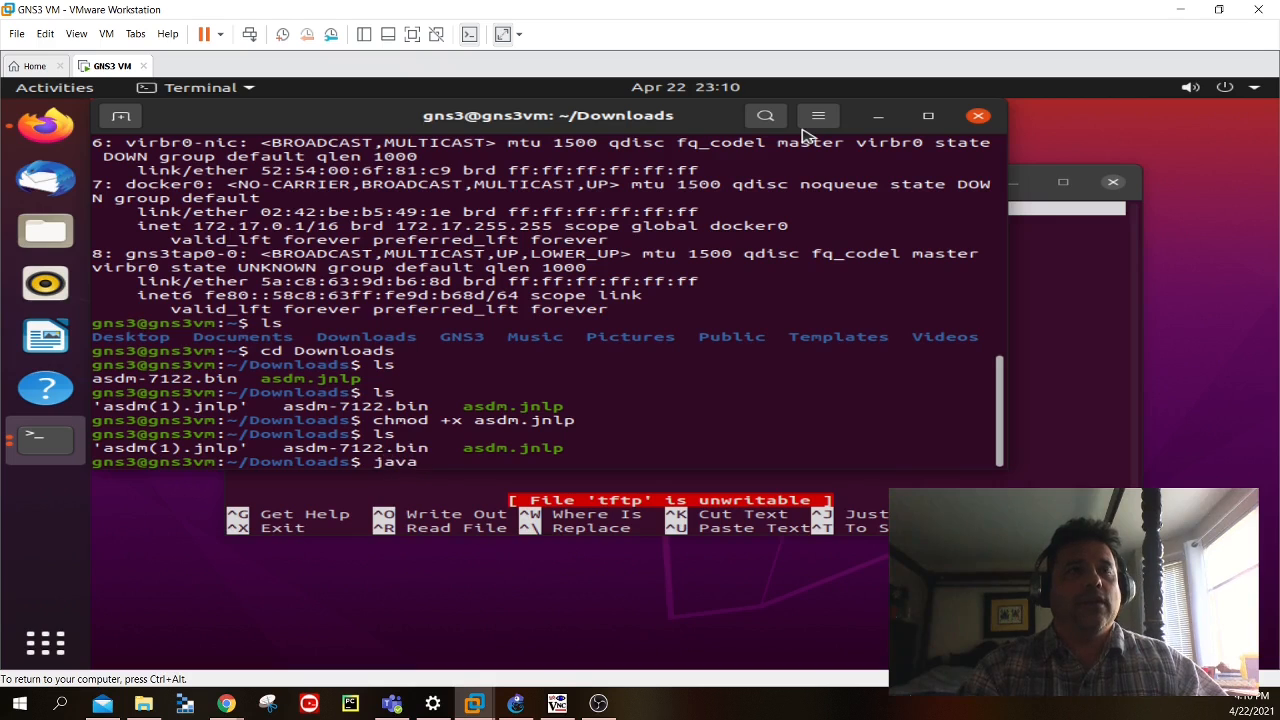
pyautogui.write('ws .')
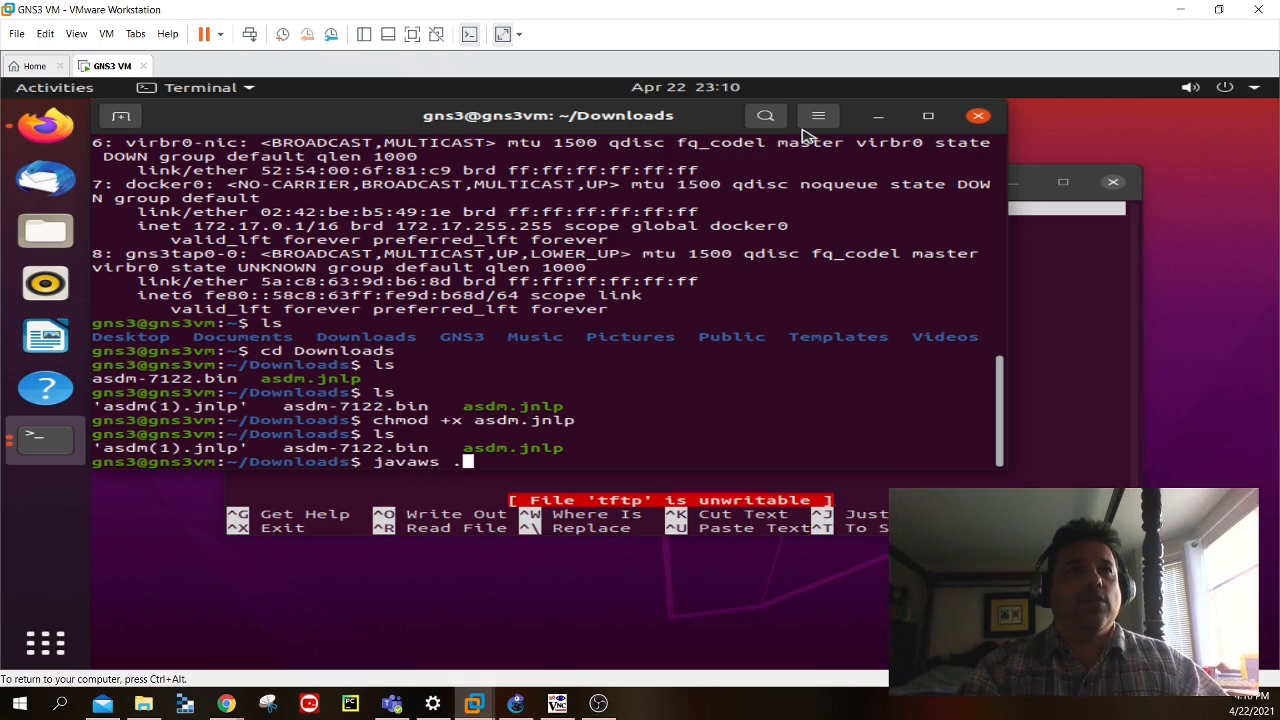
pyautogui.write('/')
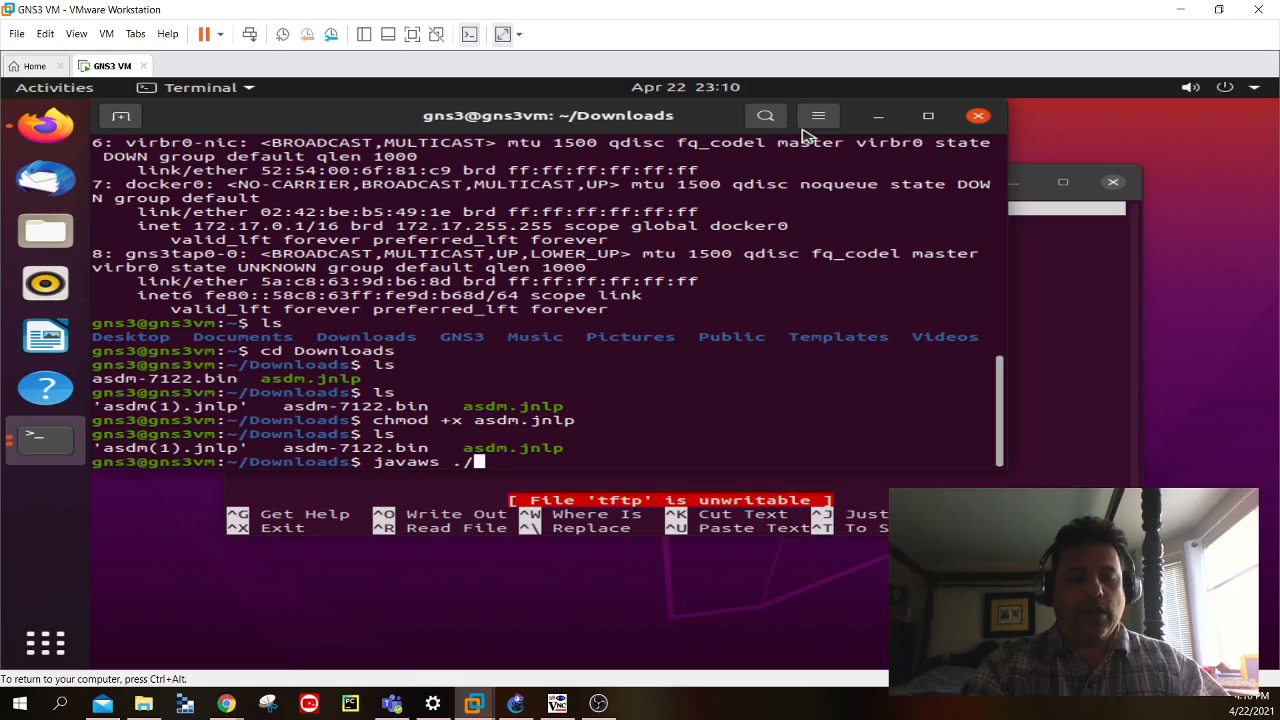
pyautogui.write('asdm')
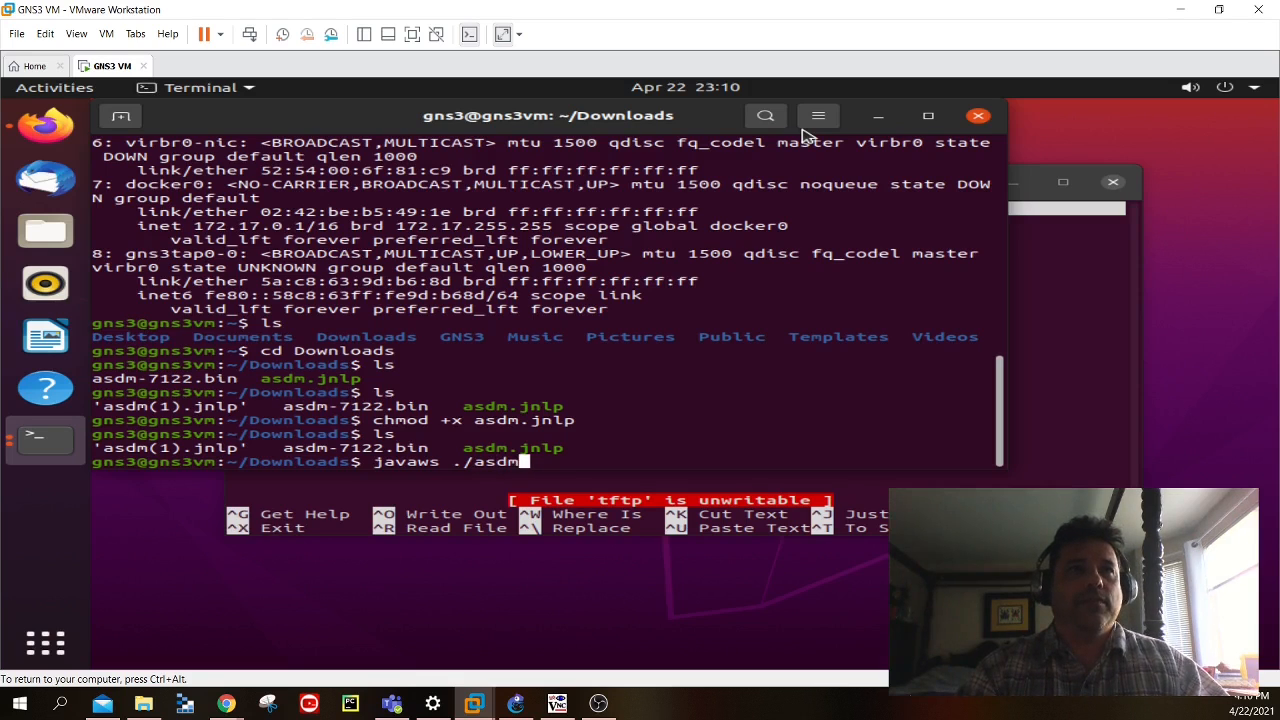
pyautogui.write('.jnlp')
pyautogui.press('Return')
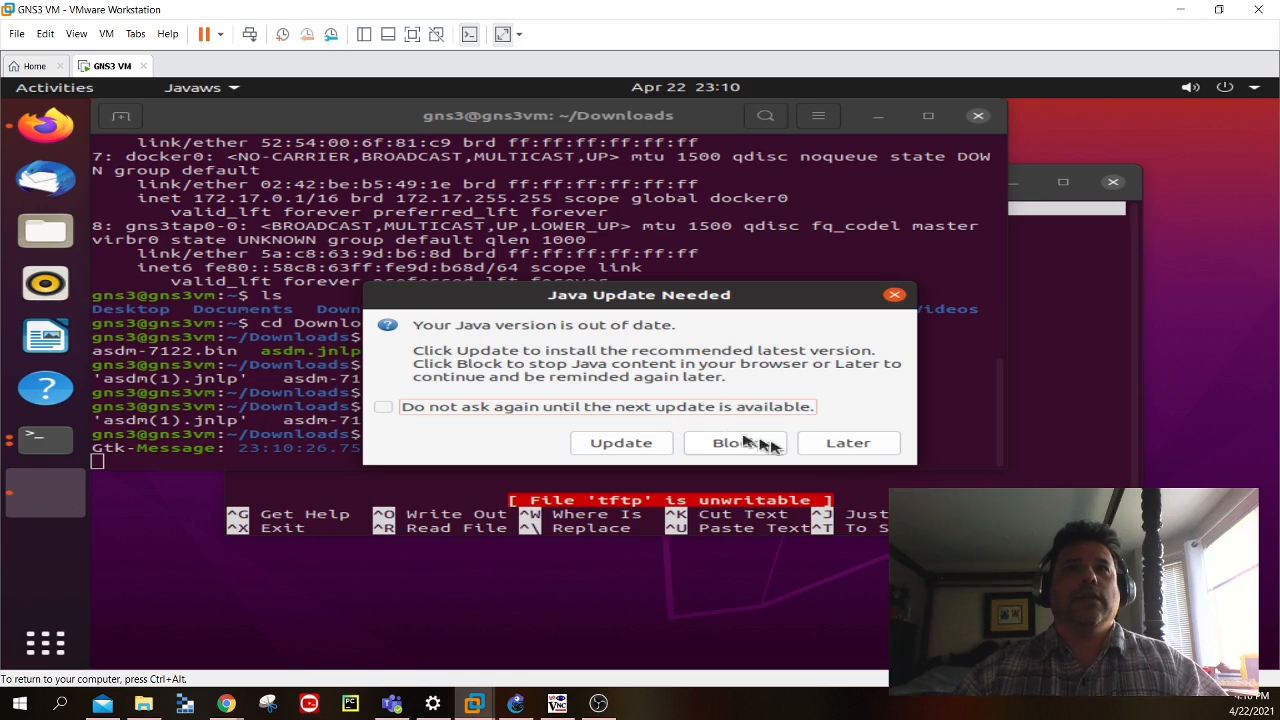
# Postpone the Java update, continue past the untrusted certificate warning and allow the ASDM application to run
pyautogui.click(862, 446)
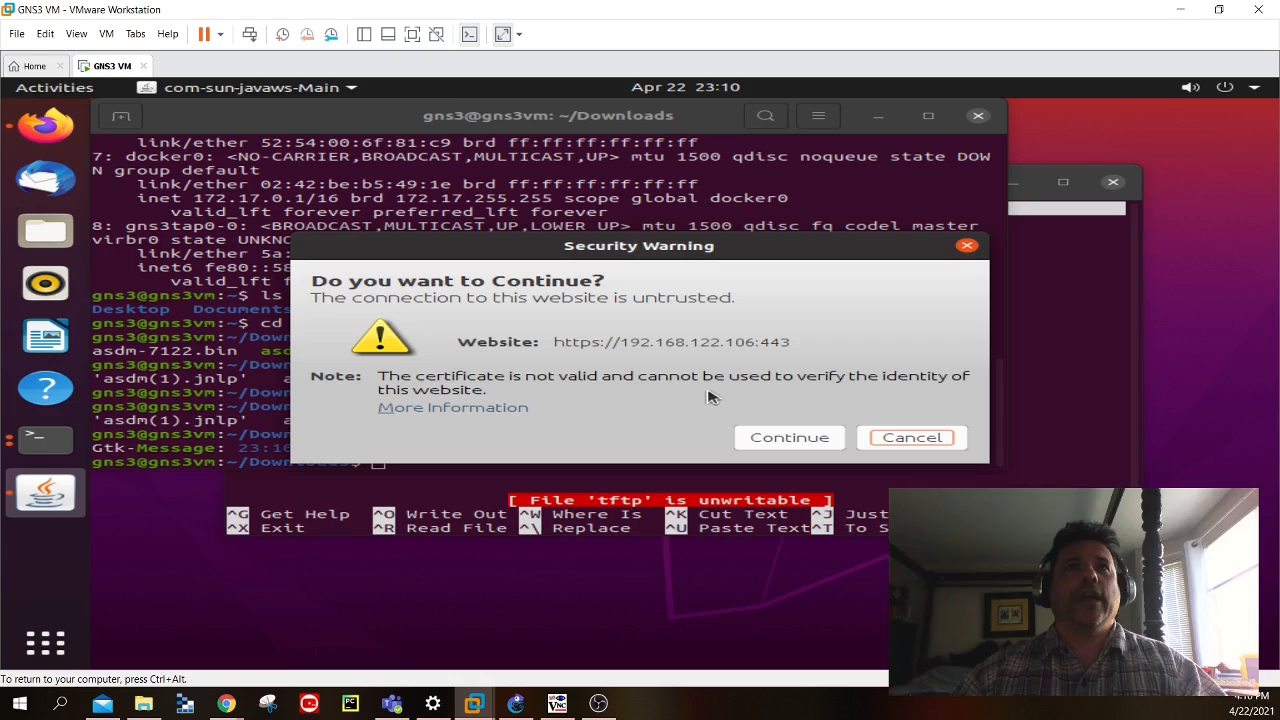
pyautogui.click(795, 440)
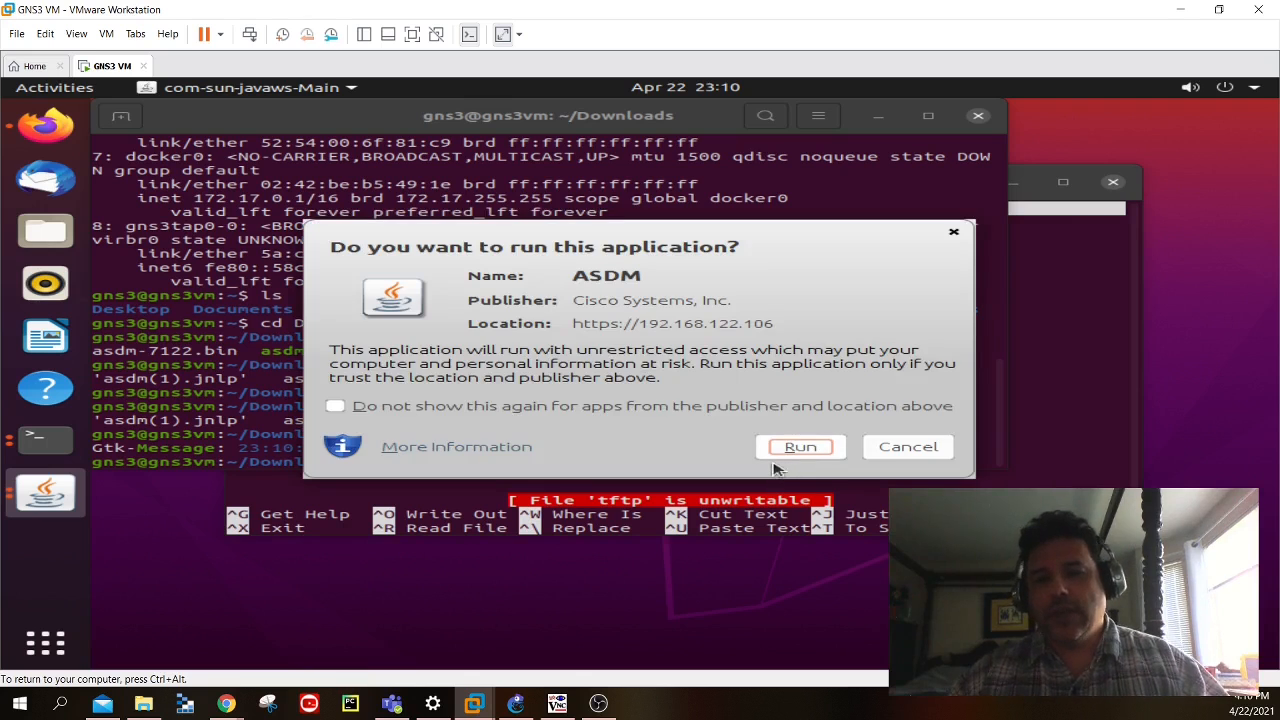
pyautogui.click(785, 440)
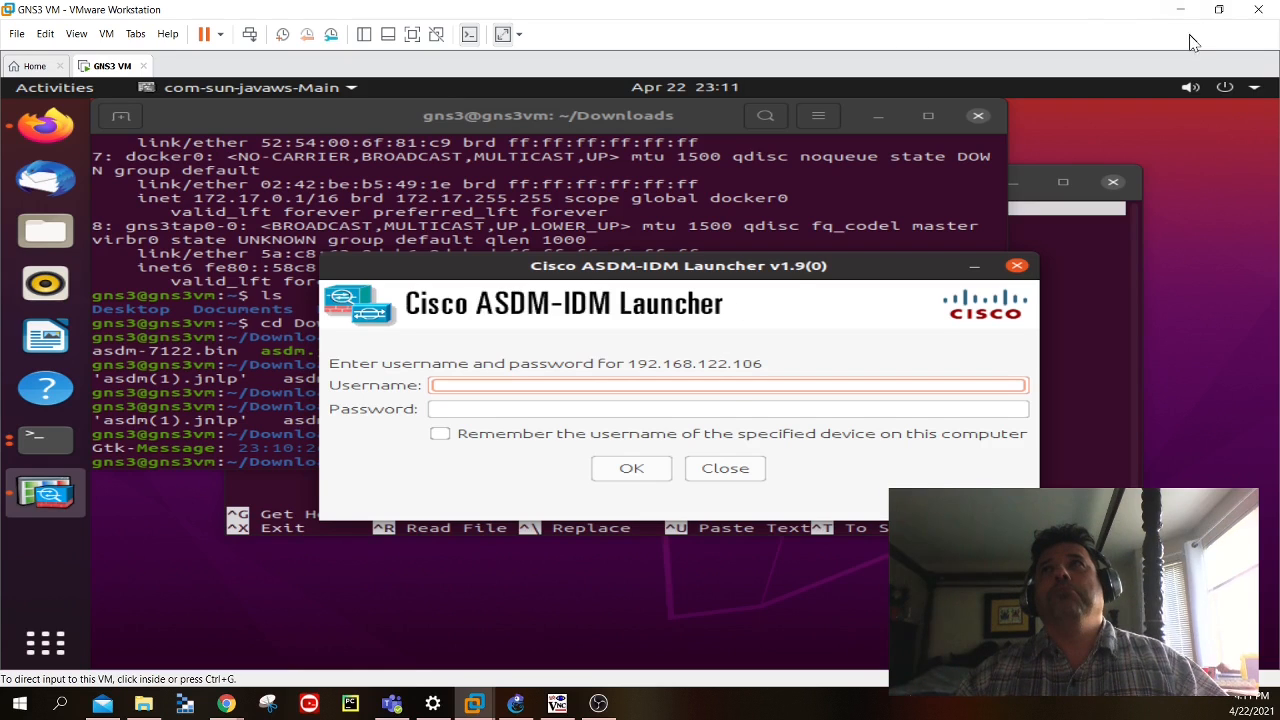
# Restore the VMware Workstation window to its smaller size, minimize the ASAv2-1 console and return to the ASDM-IDM Launcher in the VM
pyautogui.click(1219, 9)
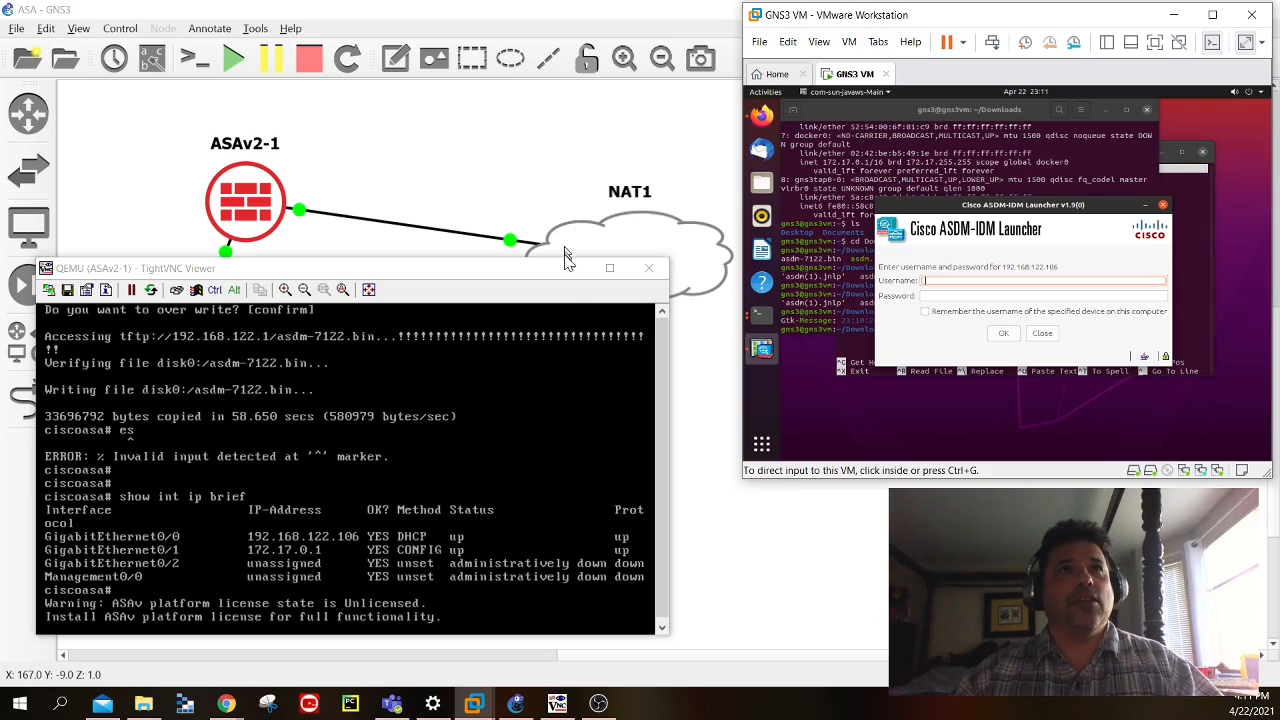
pyautogui.click(571, 268)
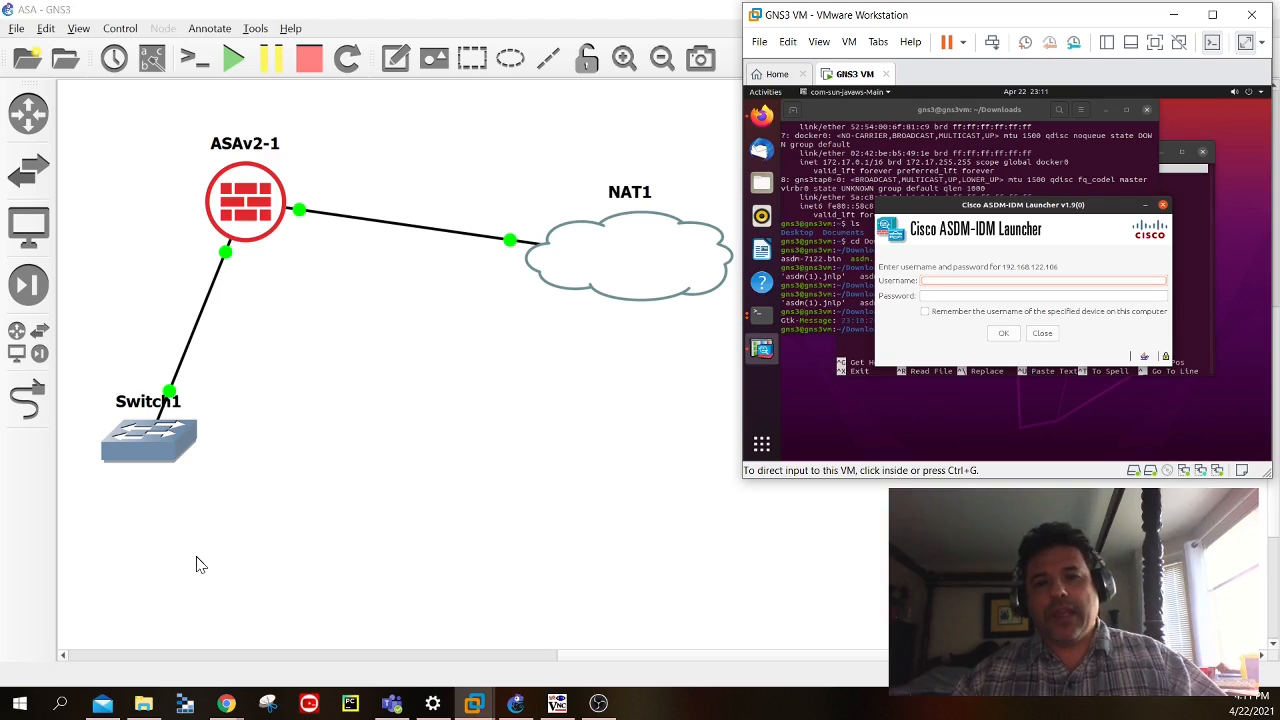
pyautogui.click(993, 442)
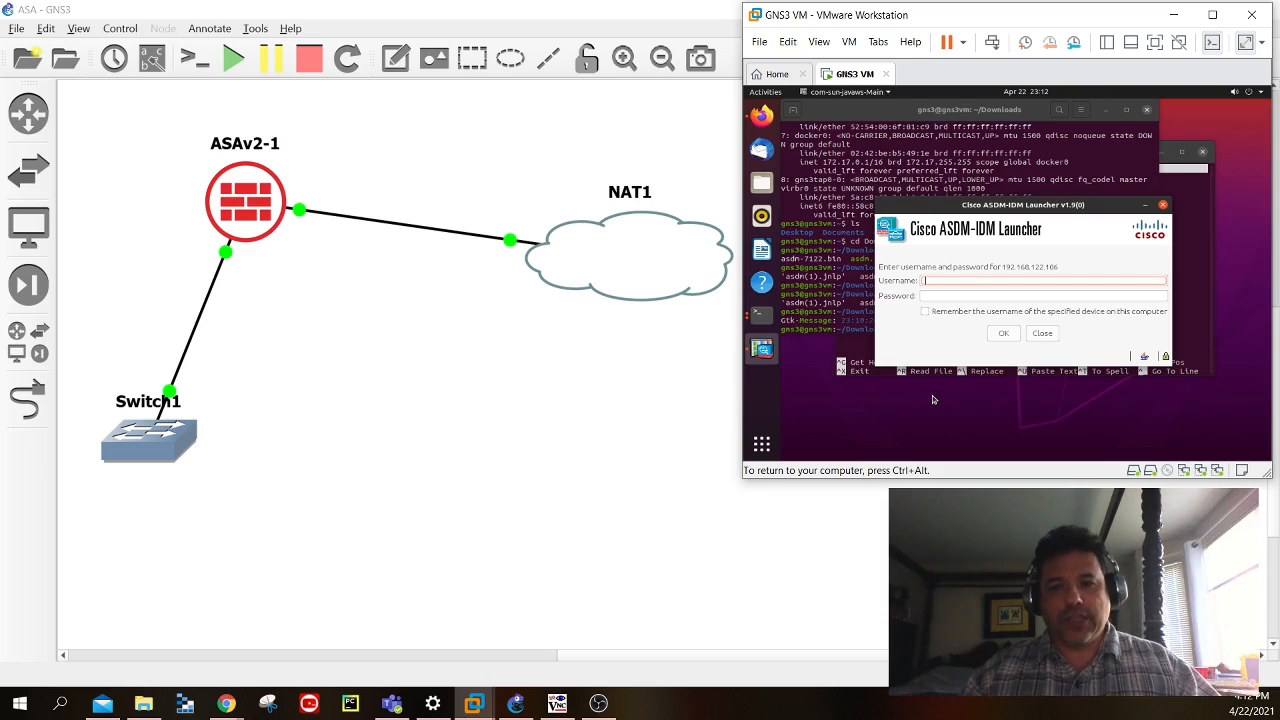
pyautogui.hotkey('ctrl', 'alt')
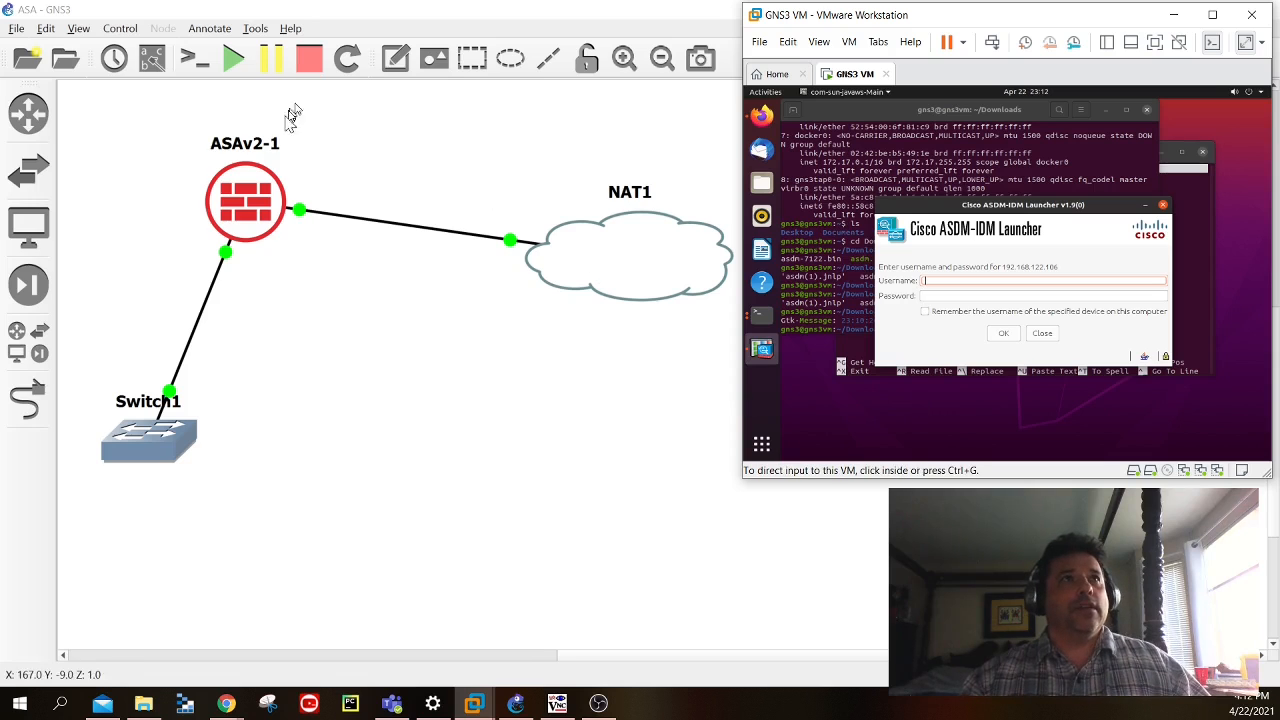
pyautogui.click(942, 346)
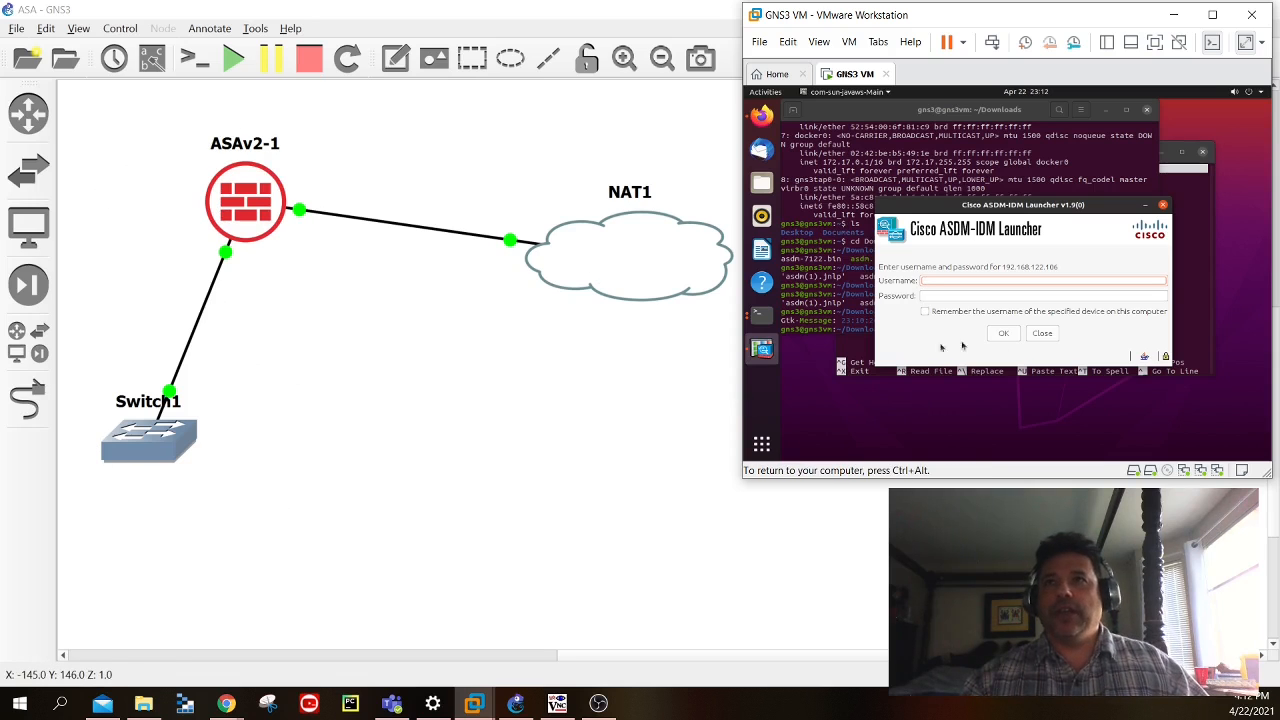